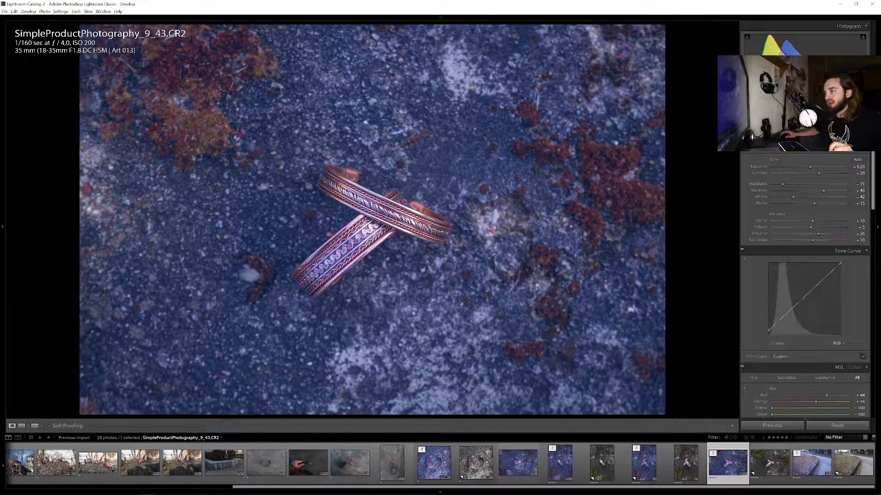
- Compare the edited two-bracelet photo SimpleProductPhotography_9_43.CR2 with its unedited virtual copy and look over the copy's develop settings
left_click(763, 456)
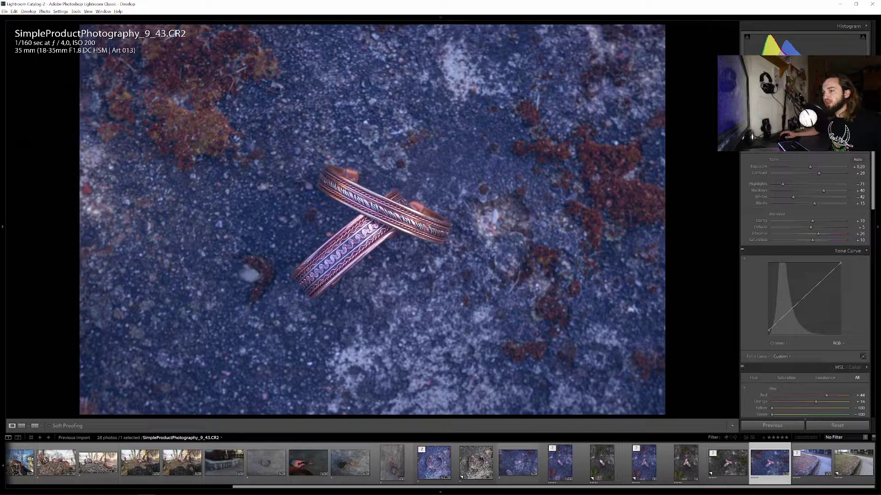
left_click(727, 463)
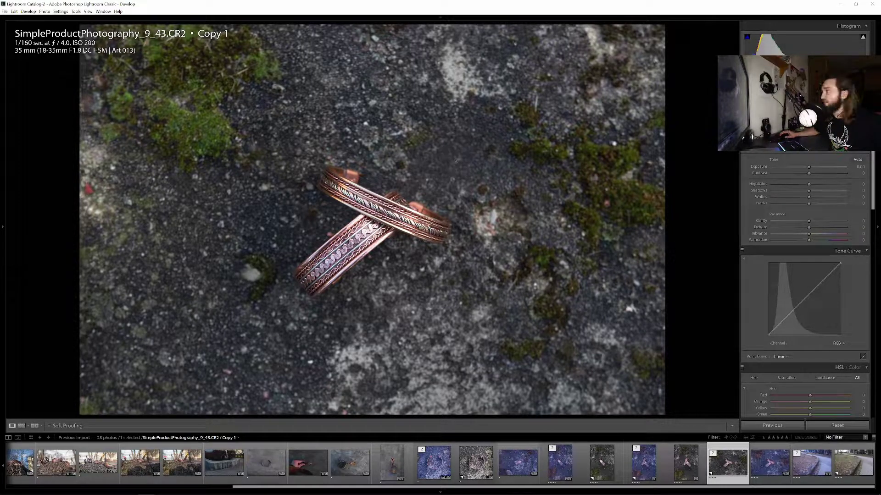
scroll(791, 224, "down", 5)
scroll(780, 224, "up", 5)
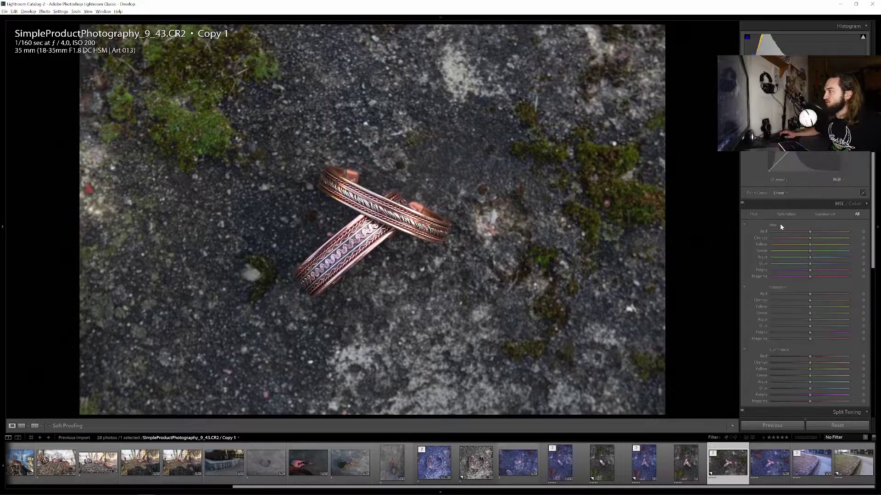
right_click(734, 459)
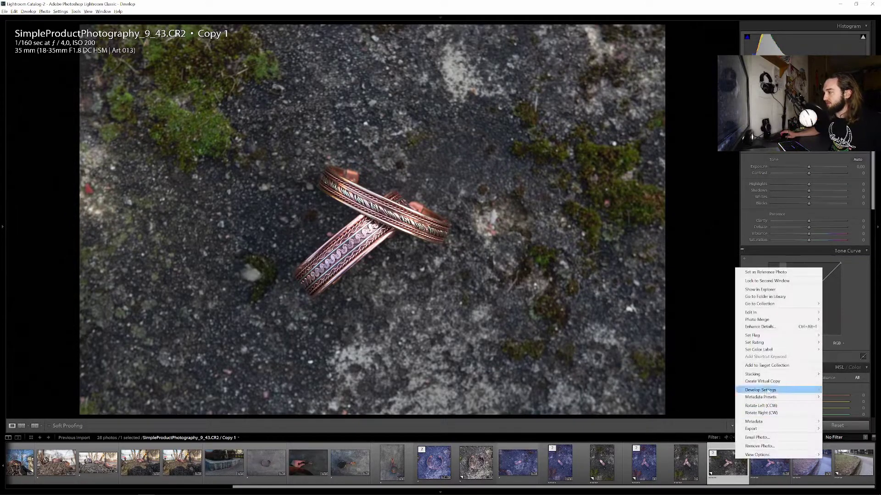
mouse_move(769, 391)
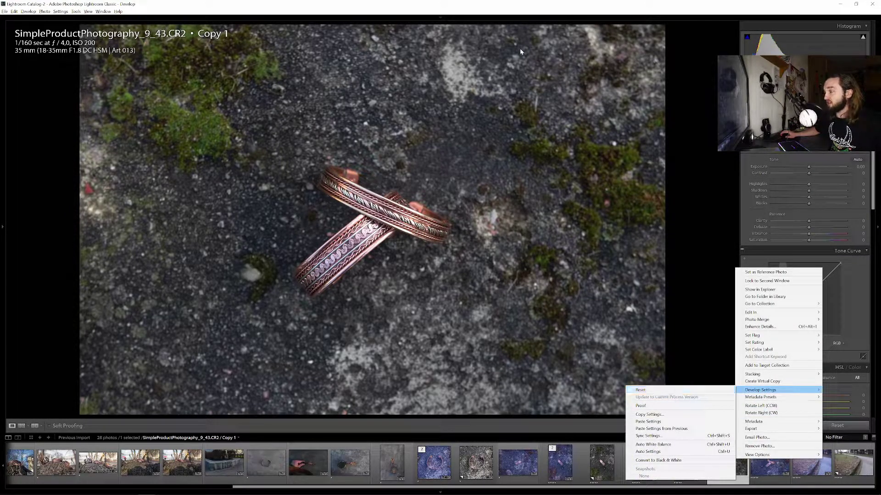
left_click(479, 9)
- Switch between the edited two-bracelet photo and its unedited copy again, ending on the edited version
left_click(762, 460)
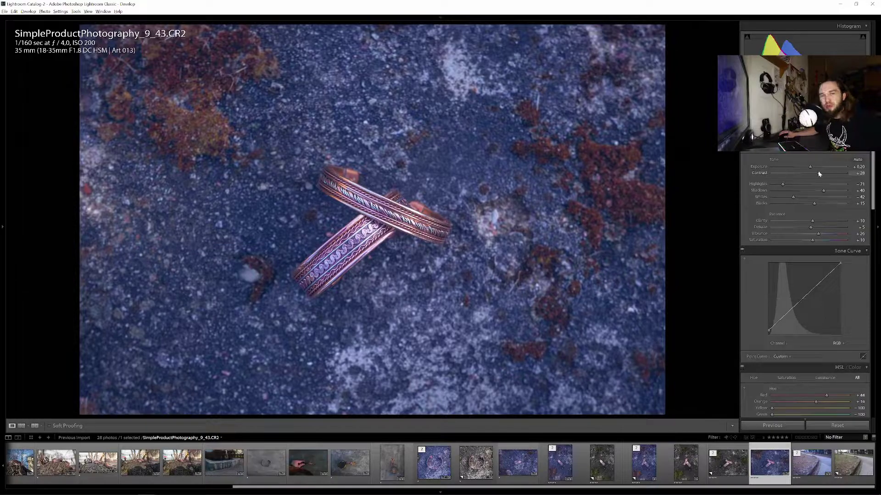
left_click(736, 458)
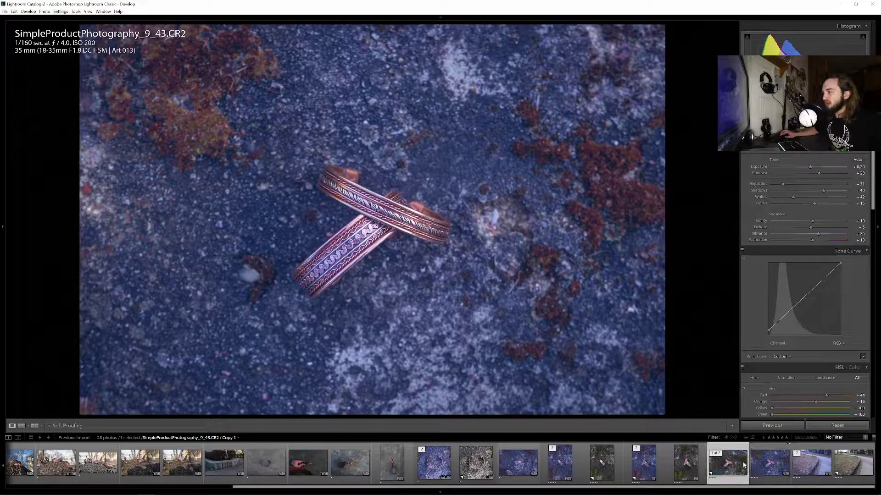
left_click(770, 462)
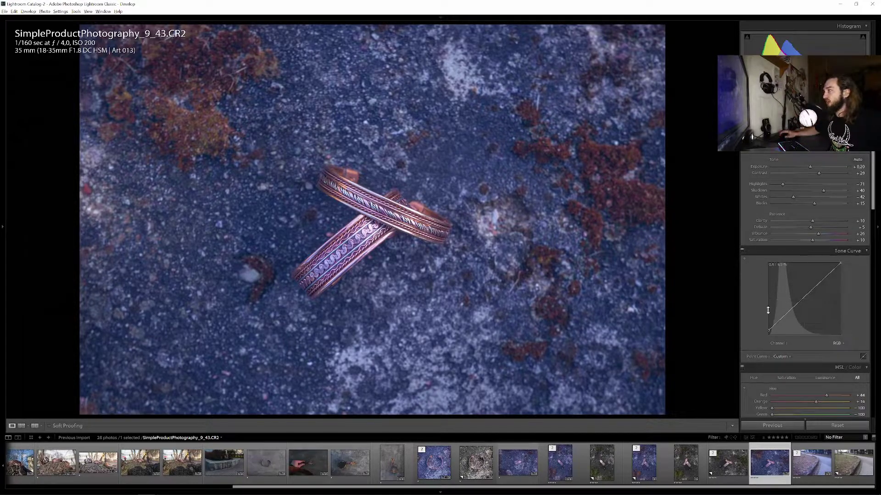
- Review the edited photo's tone curve and HSL settings, turning the HSL adjustments off and back on to see their effect
scroll(766, 272, "down", 3)
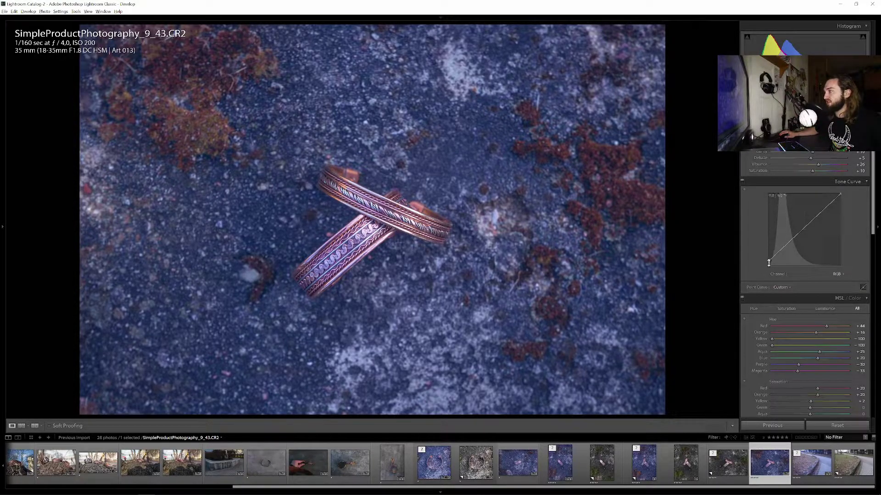
mouse_move(763, 271)
left_mouse_down()
mouse_move(756, 256)
mouse_move(750, 268)
mouse_move(745, 260)
mouse_move(767, 260)
left_mouse_up()
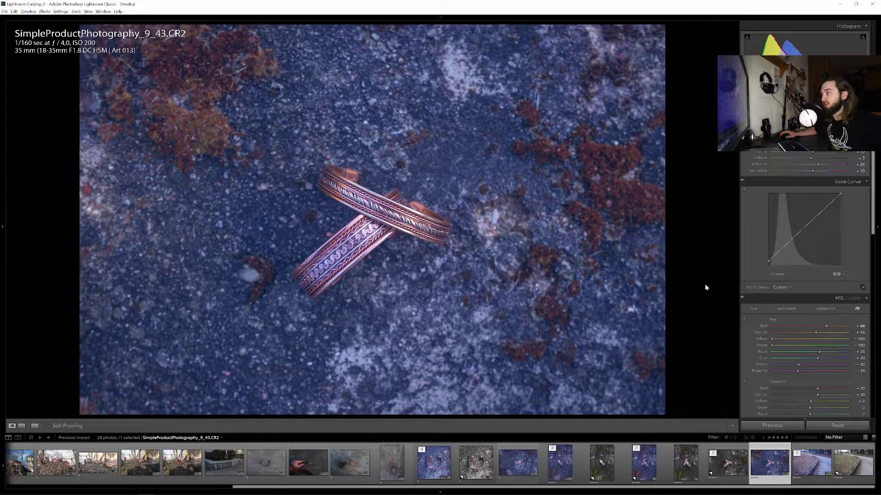
scroll(752, 304, "down", 5)
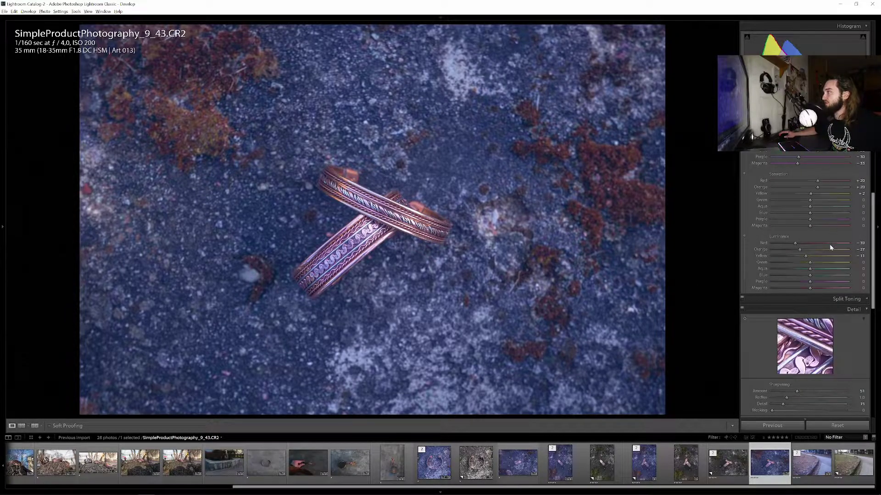
scroll(829, 244, "up", 3)
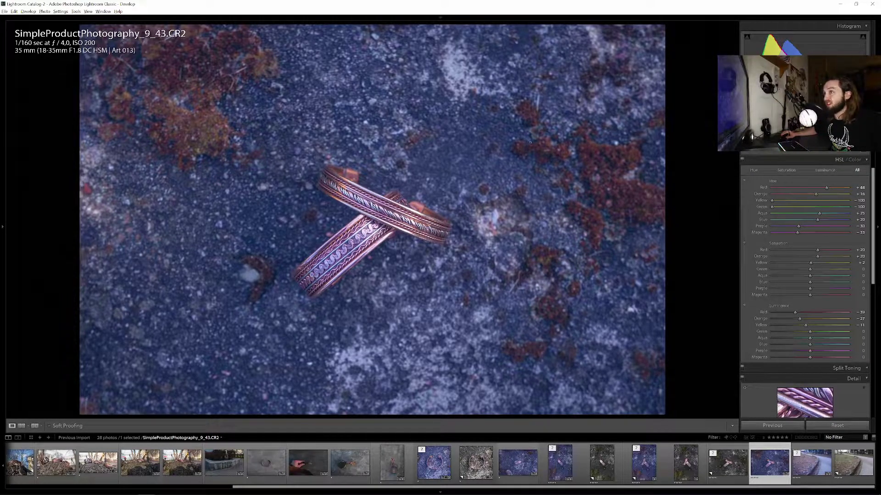
left_click(742, 162)
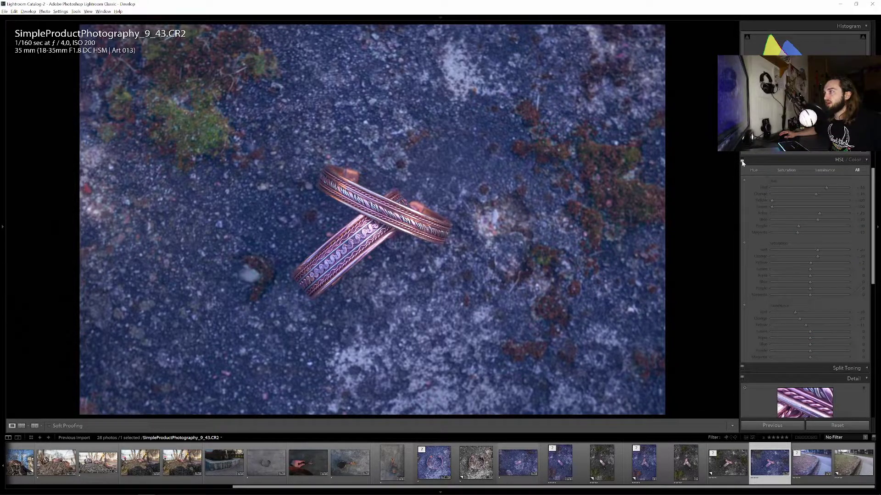
left_click(742, 161)
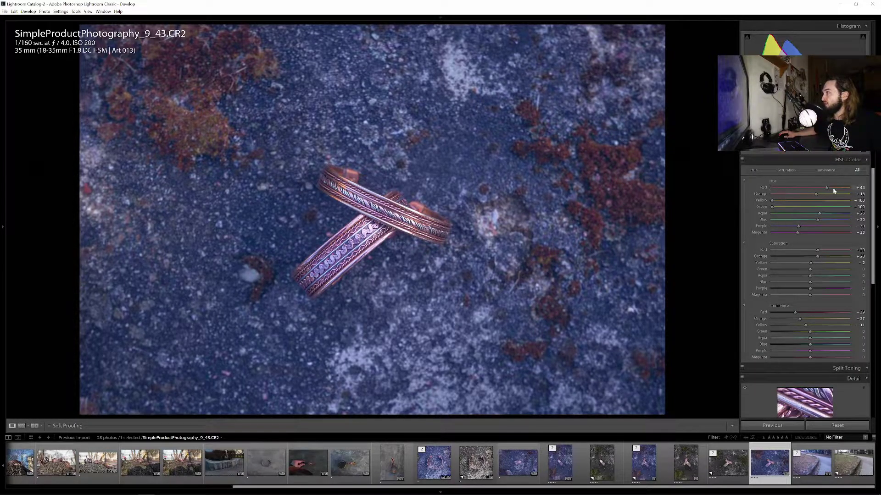
- Reset all the HSL hue values of the edited bracelet photo to 0
double_click(771, 201)
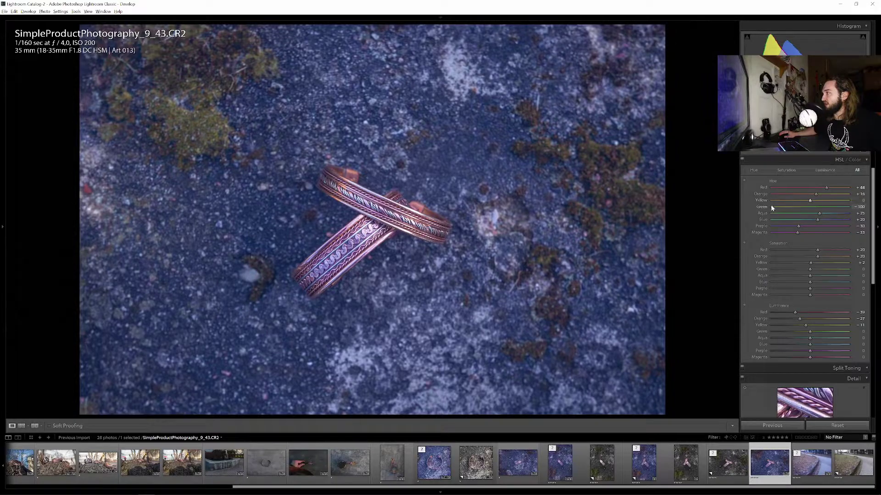
double_click(800, 226)
double_click(797, 232)
double_click(819, 214)
double_click(826, 188)
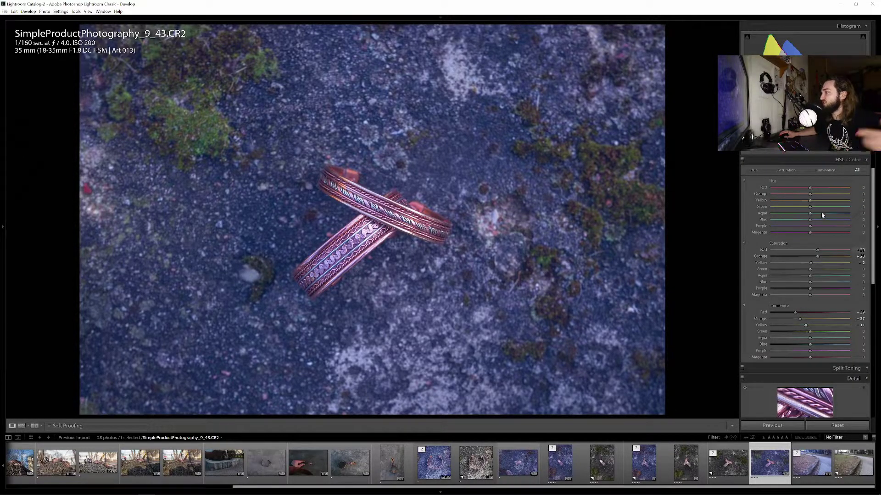
- Try the red hue at +100, and set it to −100 to compare both extremes on the copper bracelets
scroll(801, 188, "down", 1)
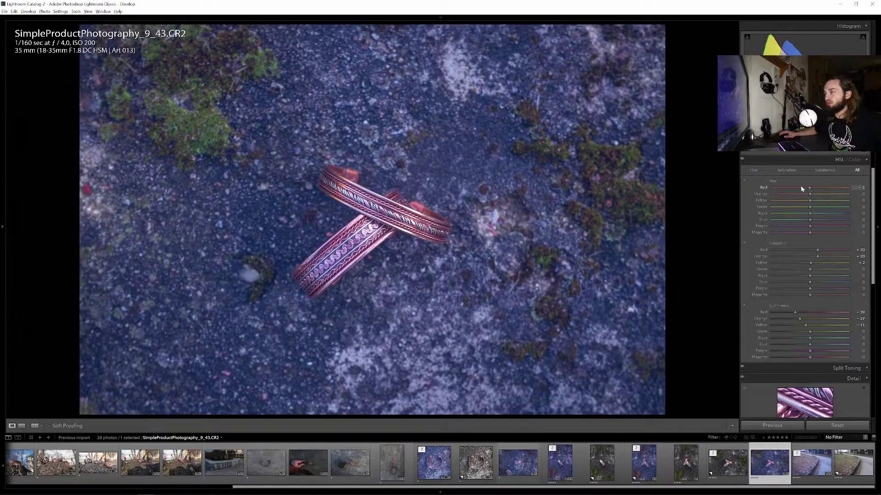
left_click_drag(766, 186, 865, 198)
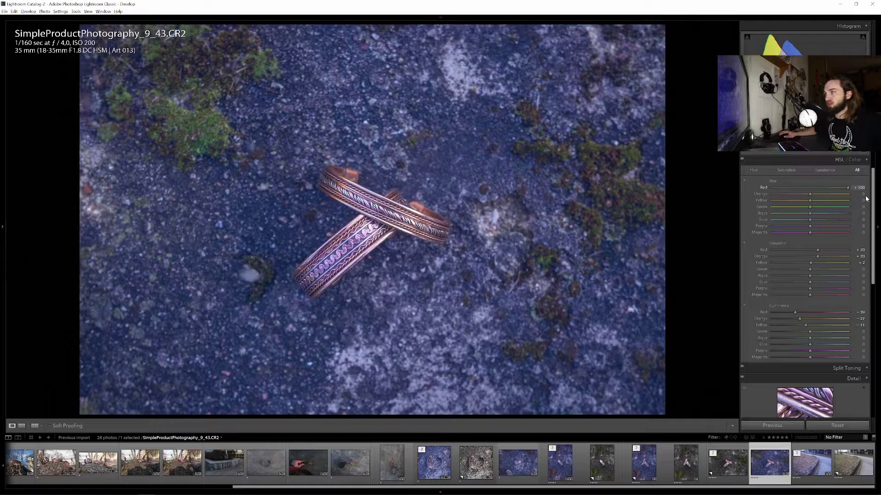
left_click_drag(750, 185, 770, 191)
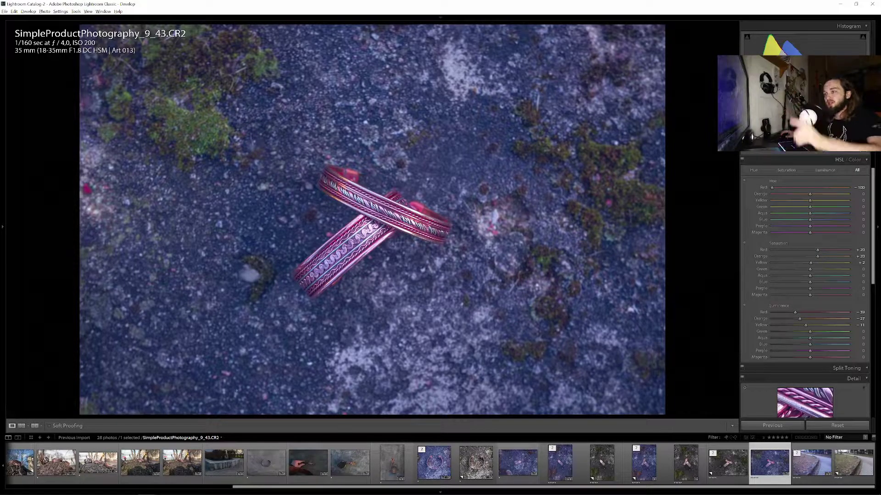
left_click(163, 488)
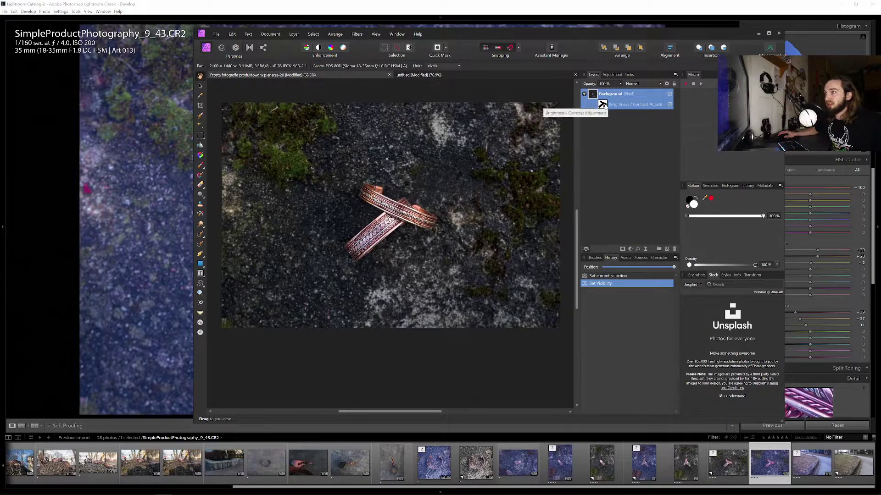
left_click(257, 5)
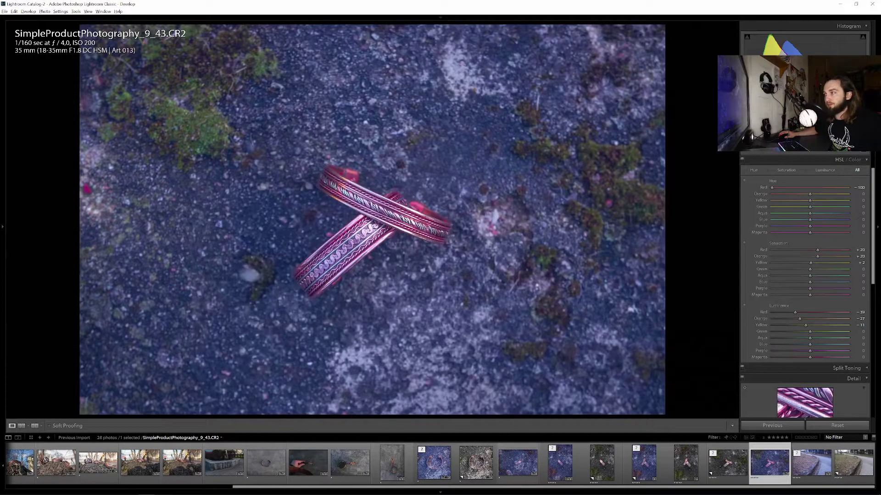
- Examine the photo's noise reduction, transform and lens correction settings, including the enabled lens profile
scroll(772, 283, "down", 5)
scroll(762, 266, "down", 5)
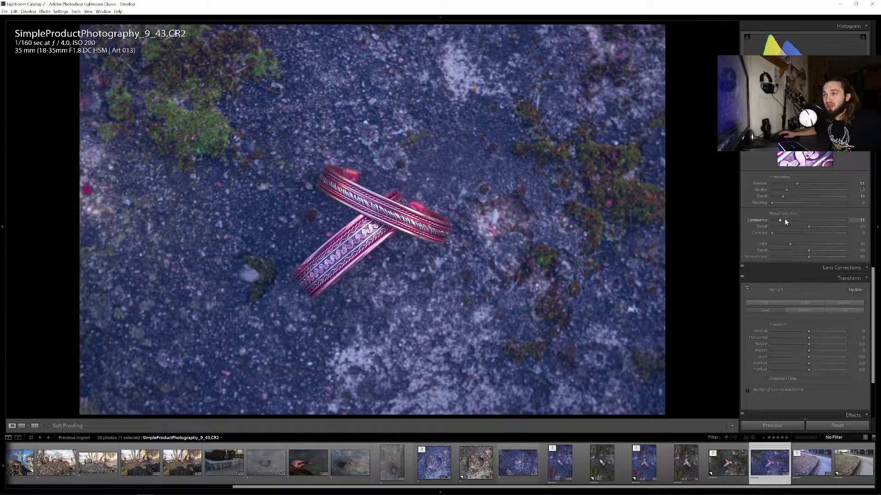
scroll(780, 241, "down", 3)
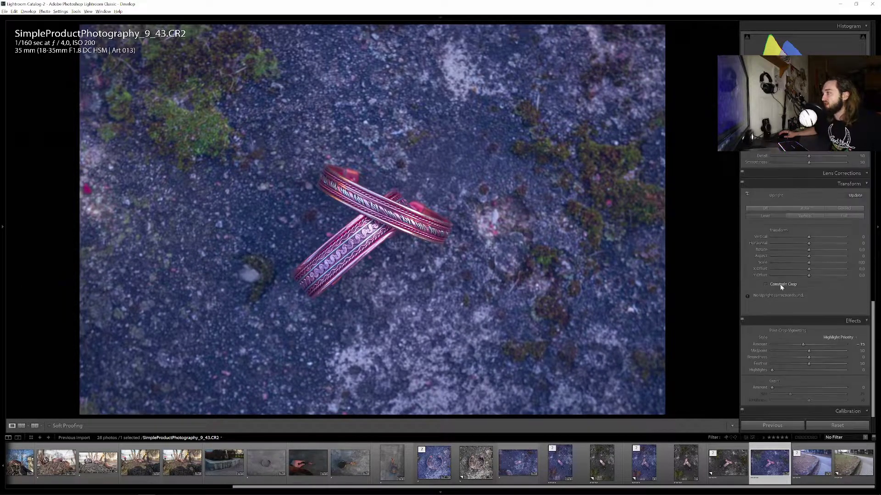
left_click(835, 173)
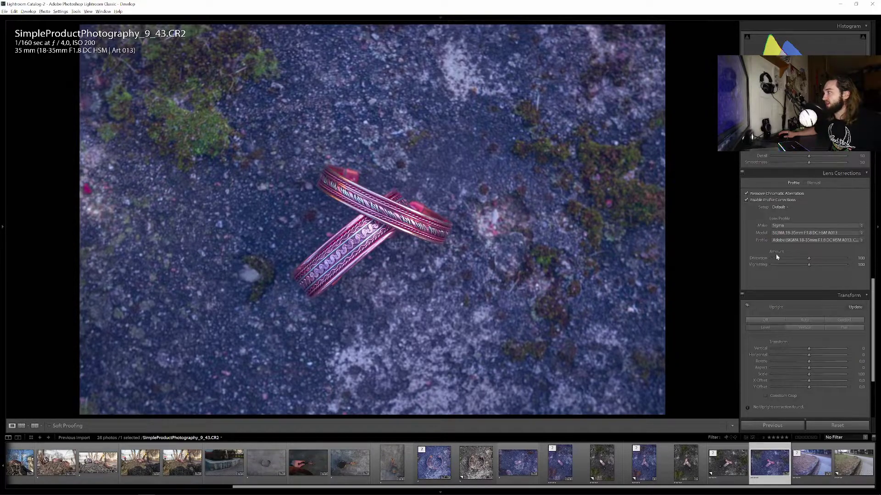
left_click(843, 175)
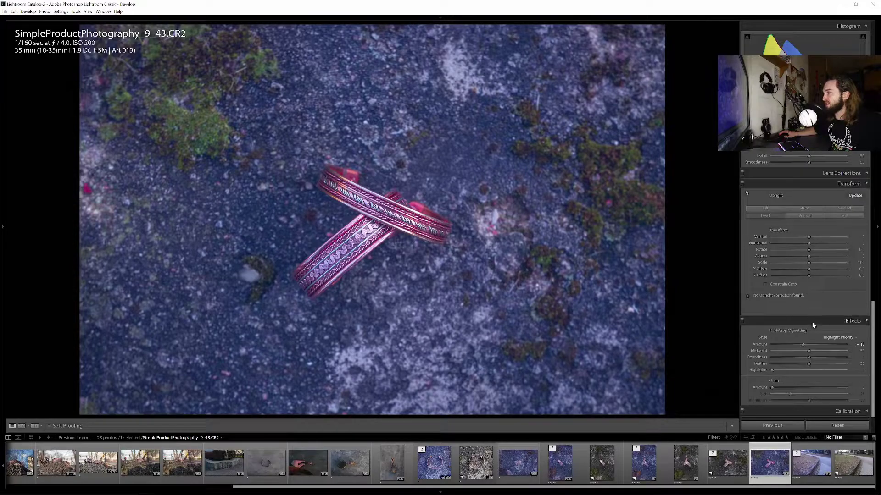
- Try stronger post-crop vignetting amounts of −60 and −34, and settle on −16
left_click_drag(803, 344, 787, 345)
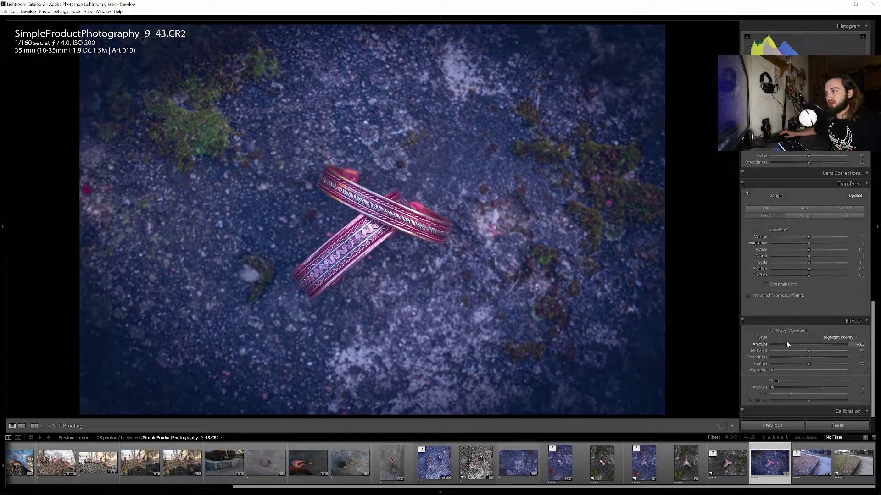
left_click_drag(787, 344, 797, 345)
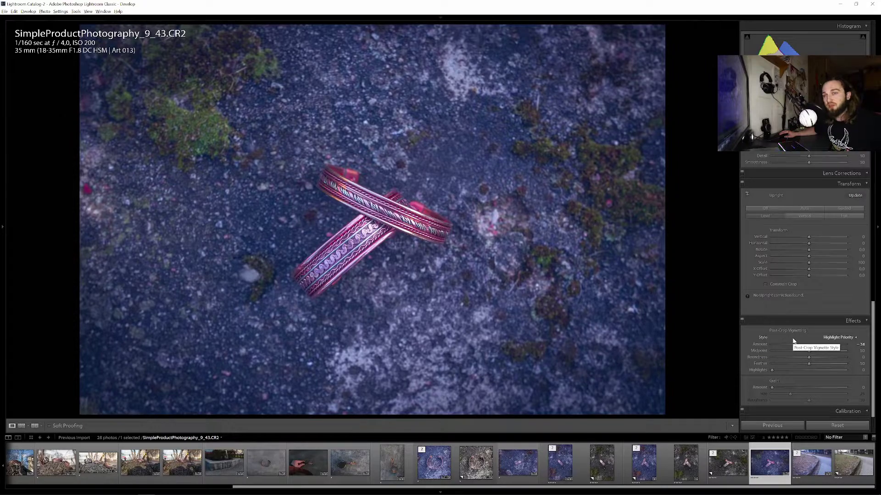
left_click_drag(796, 345, 803, 347)
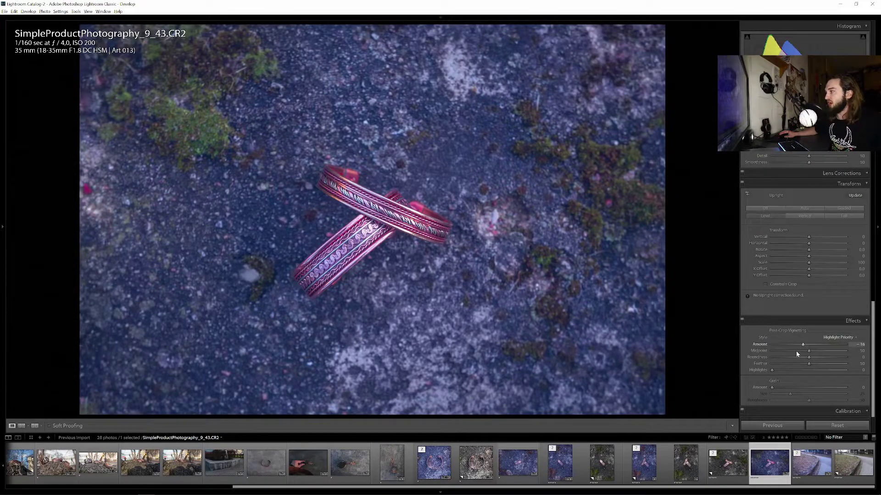
- Compare the edited single-bracelet photo and the edited park path photo with their unedited copies, returning to the edited single-bracelet photo
scroll(762, 374, "up", 5)
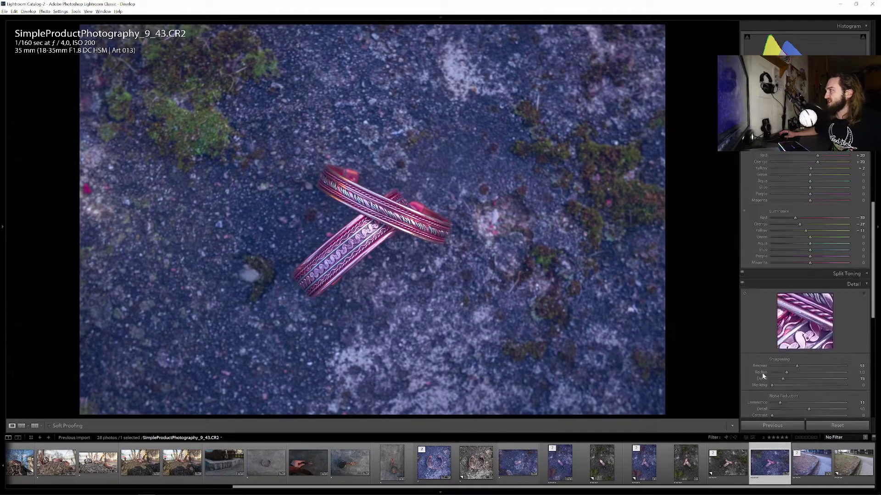
scroll(760, 391, "up", 5)
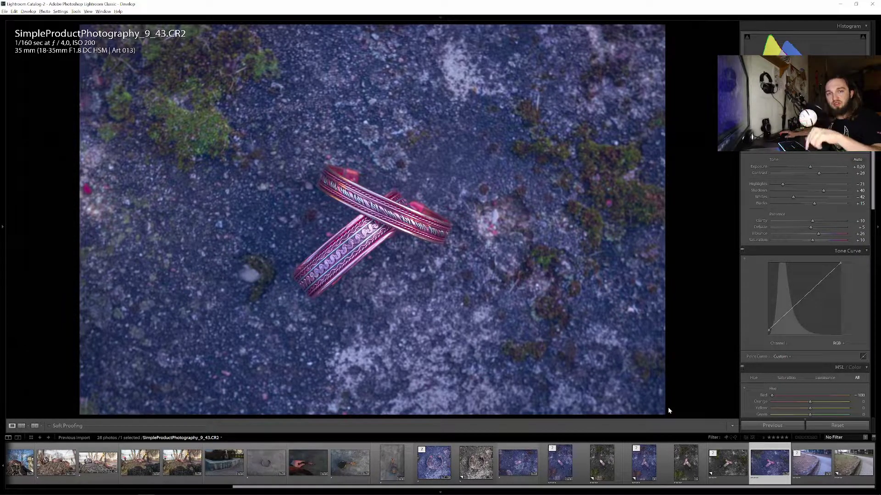
left_click(558, 462)
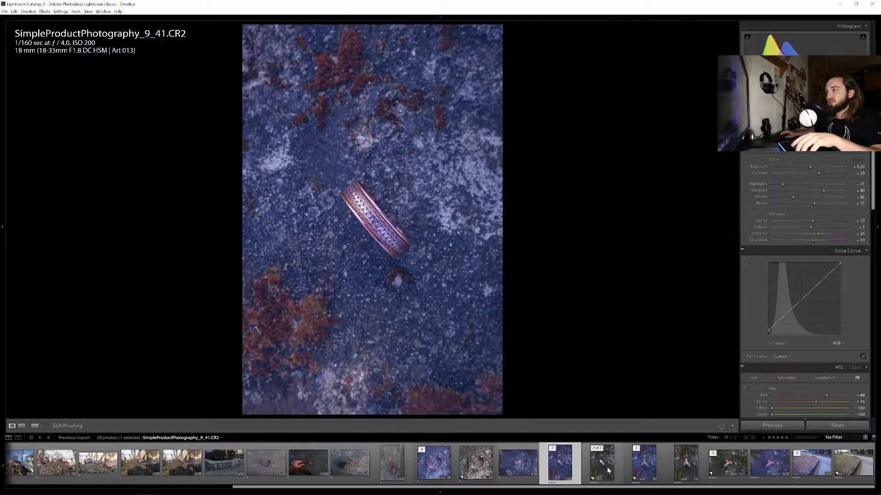
left_click(608, 470)
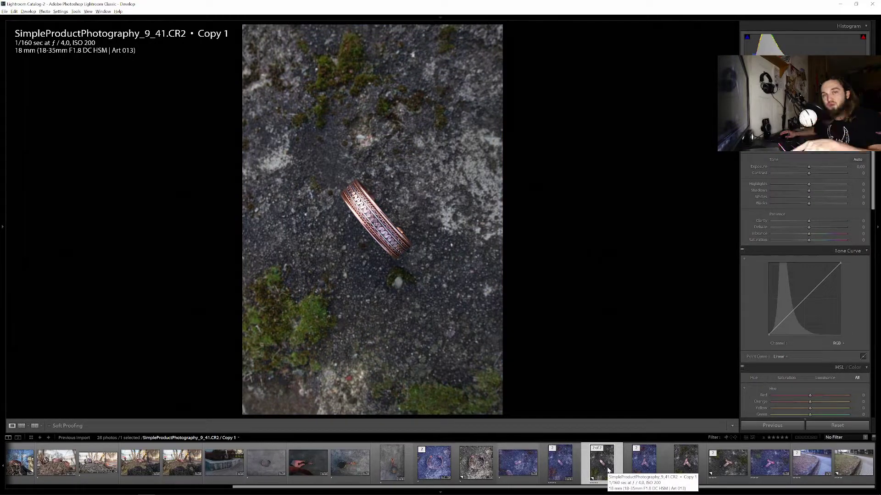
left_click(845, 473)
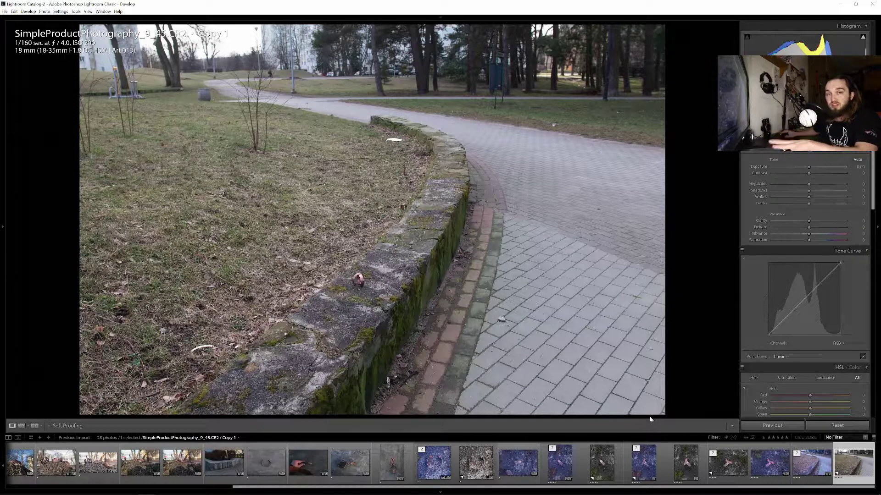
left_click(805, 468)
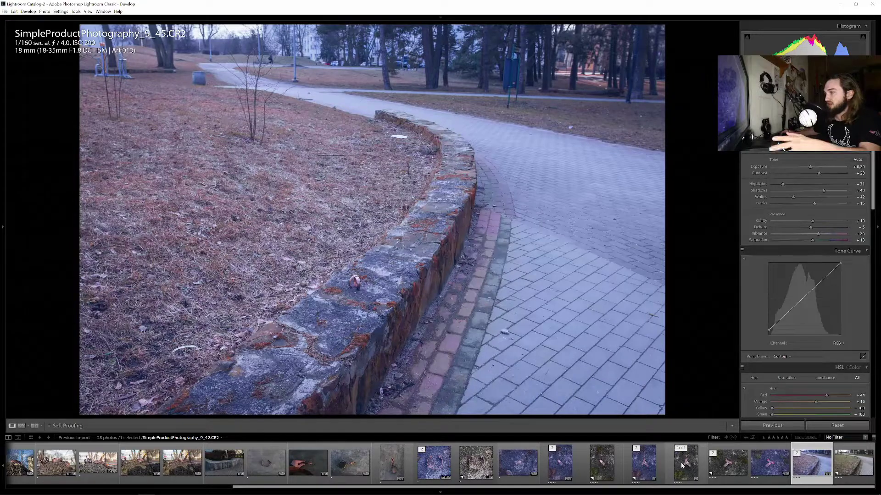
left_click(567, 460)
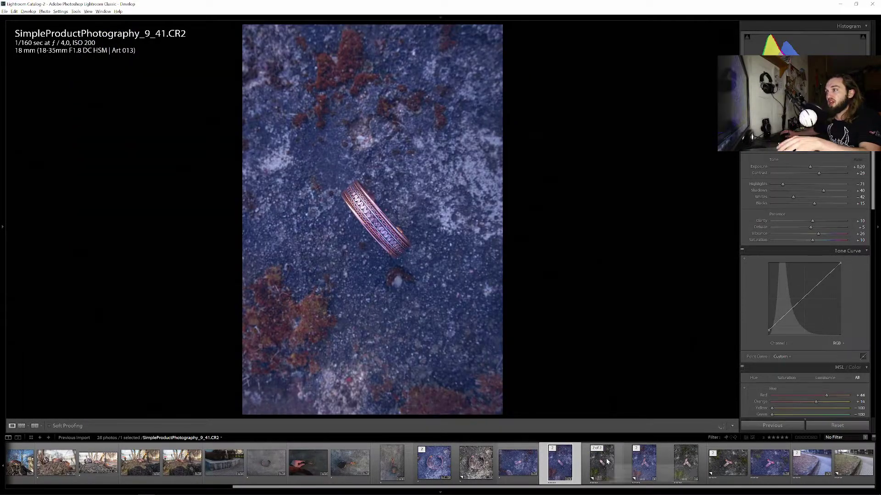
- Compare the edited single-bracelet photo with its unedited copy, finishing on the unedited version
left_click(607, 459)
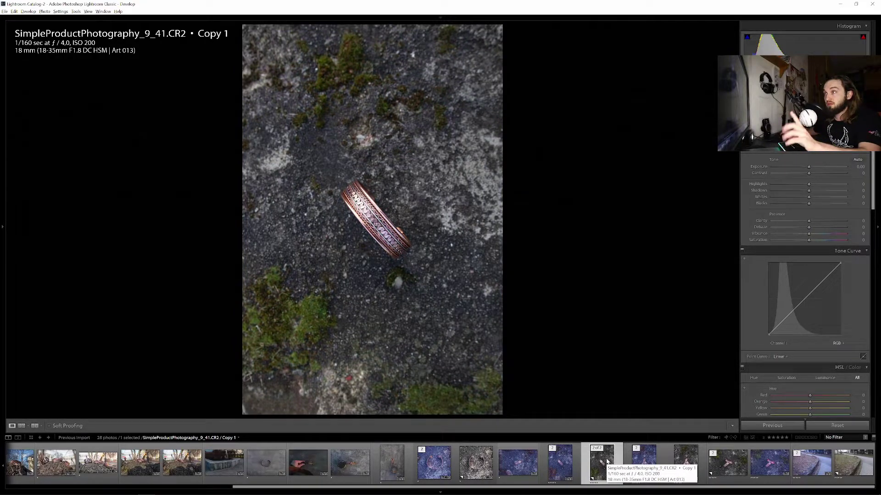
left_click(565, 465)
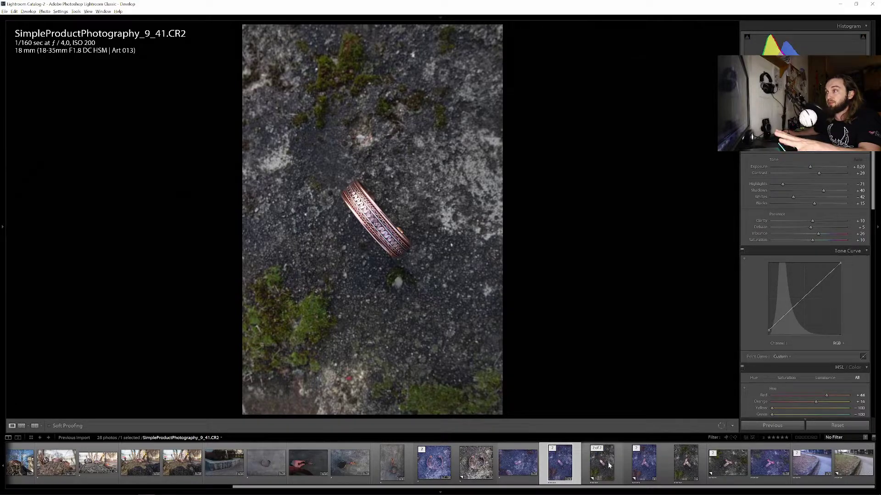
left_click(602, 464)
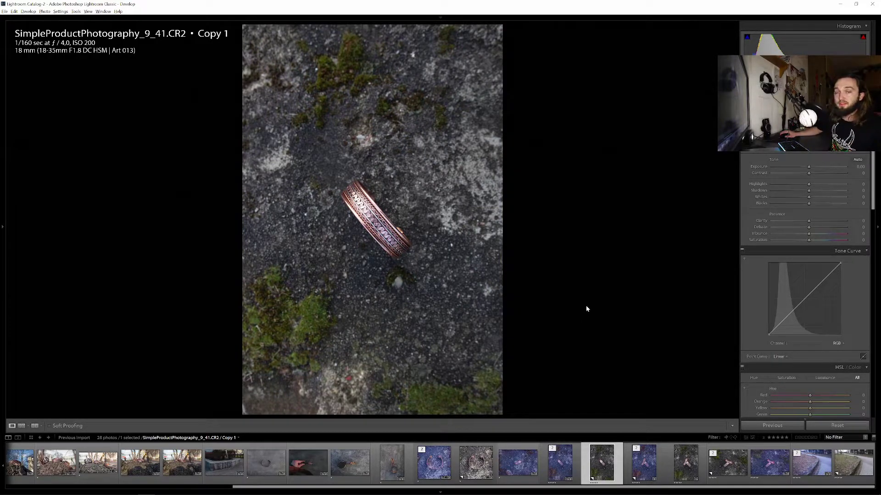
- Switch to Affinity Photo, compare the crossed-bracelets image with and without its Brightness / Contrast adjustment, and return to Lightroom
mouse_move(163, 492)
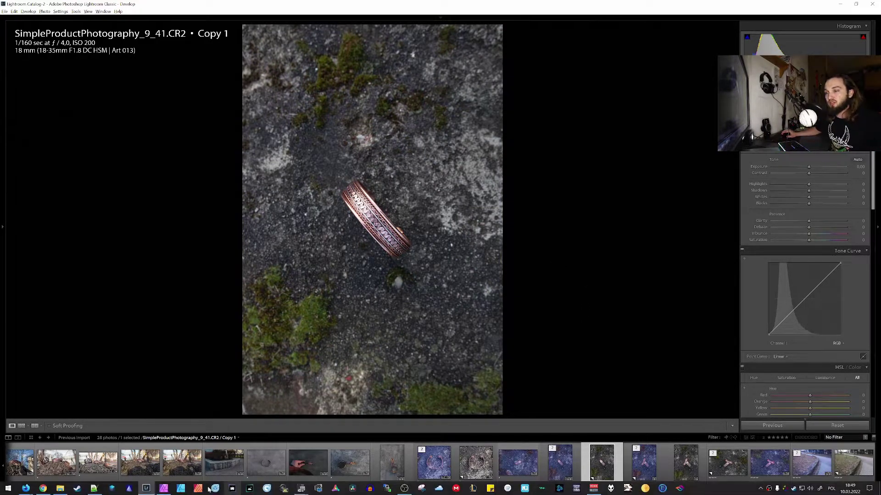
left_click(164, 491)
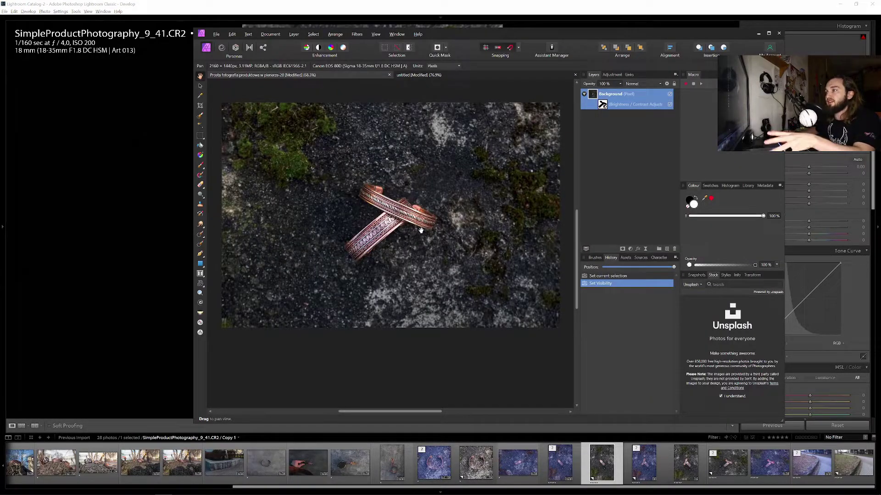
left_click(669, 105)
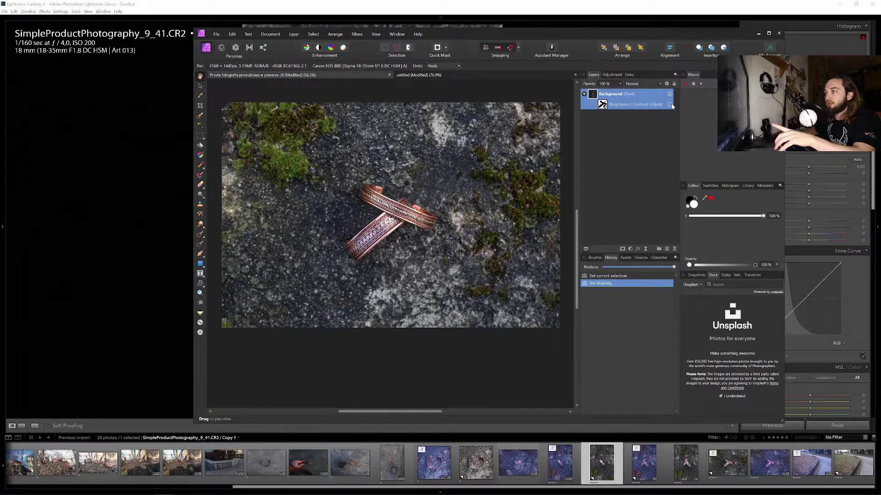
left_click(669, 105)
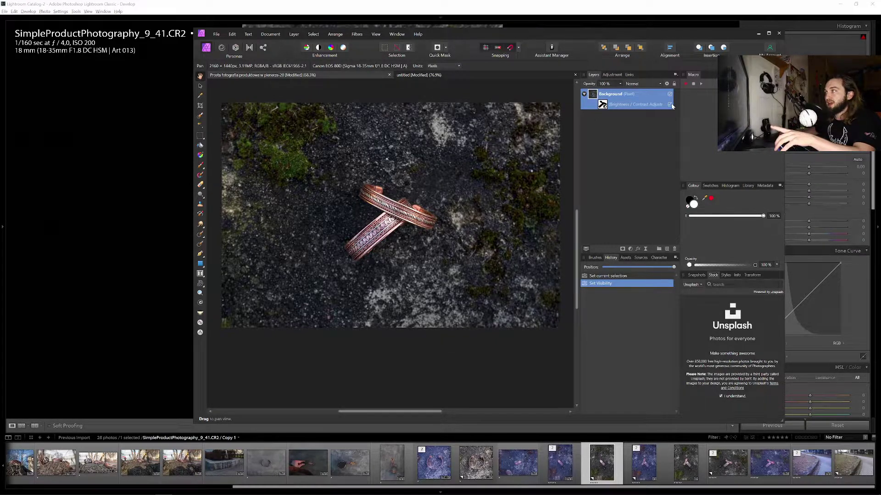
left_click(669, 105)
left_click(670, 104)
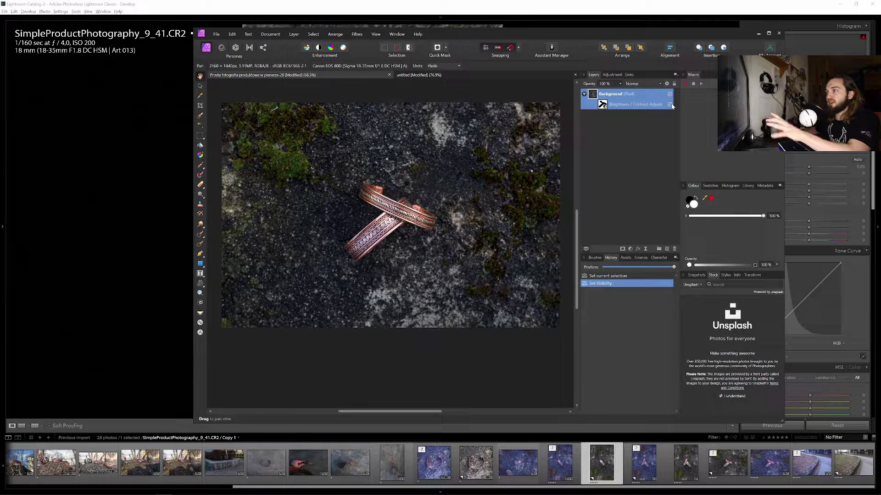
left_click(145, 226)
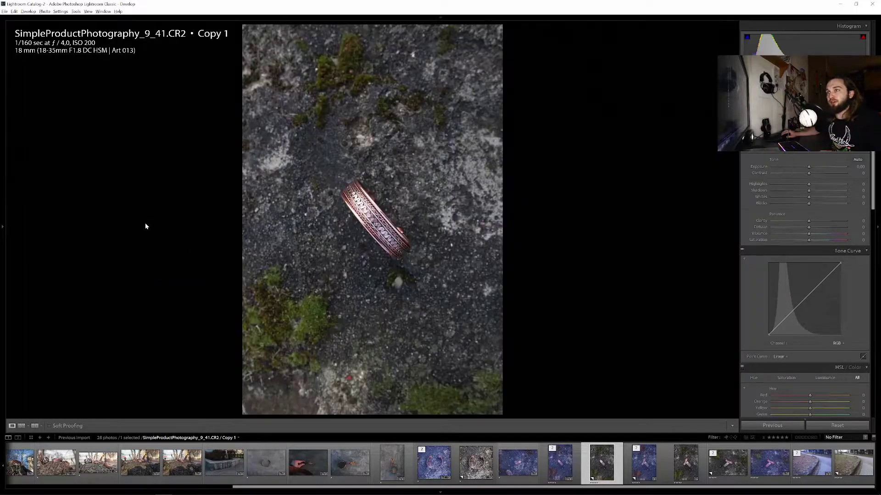
- View the unedited crossed-bracelets photo in Lightroom as a reference, and switch back to Affinity Photo
right_click(145, 223)
left_click(728, 463)
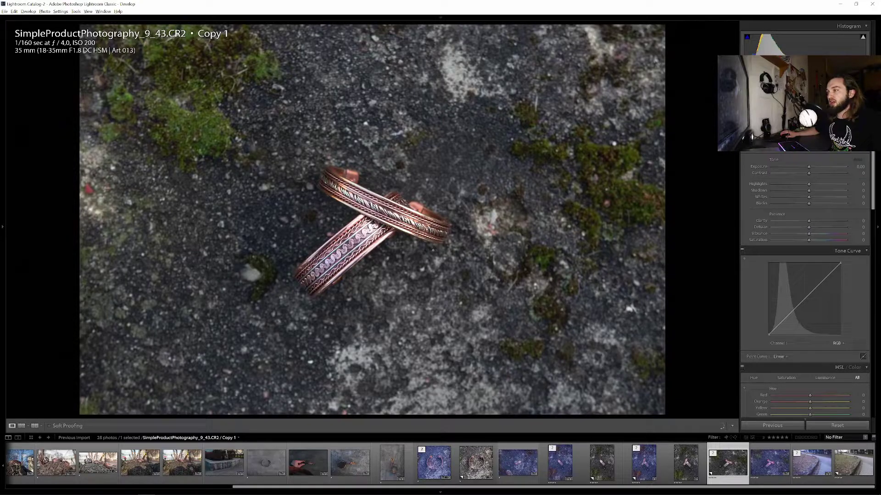
key("alt+Tab")
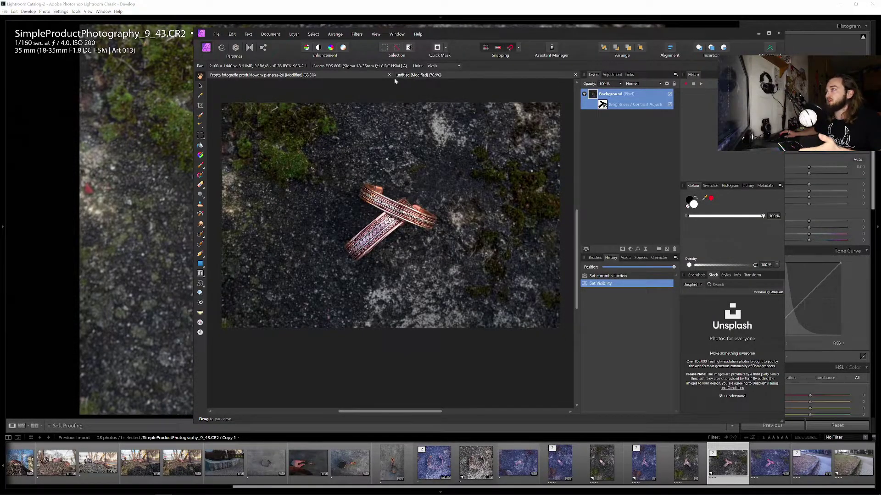
- Open the layered "Prosta fotografia produktowa w plenerze-20" document and hide its image layers, including the bottom one
left_click(410, 76)
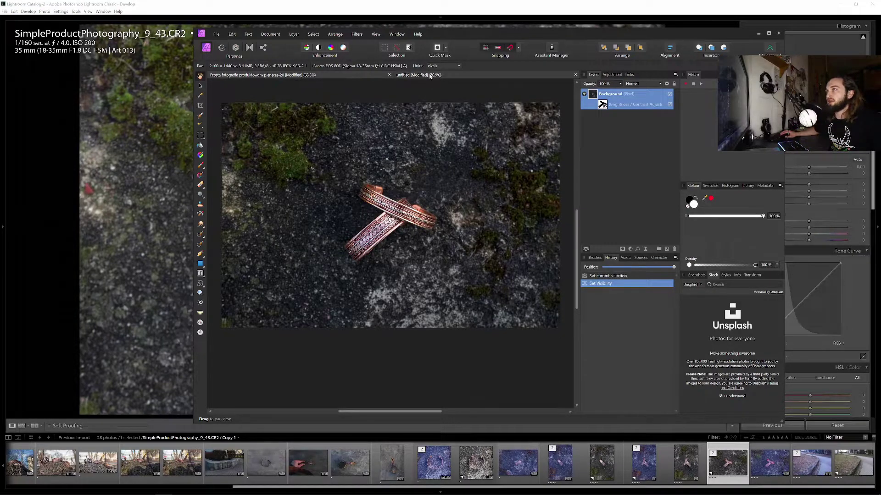
scroll(619, 174, "down", 2)
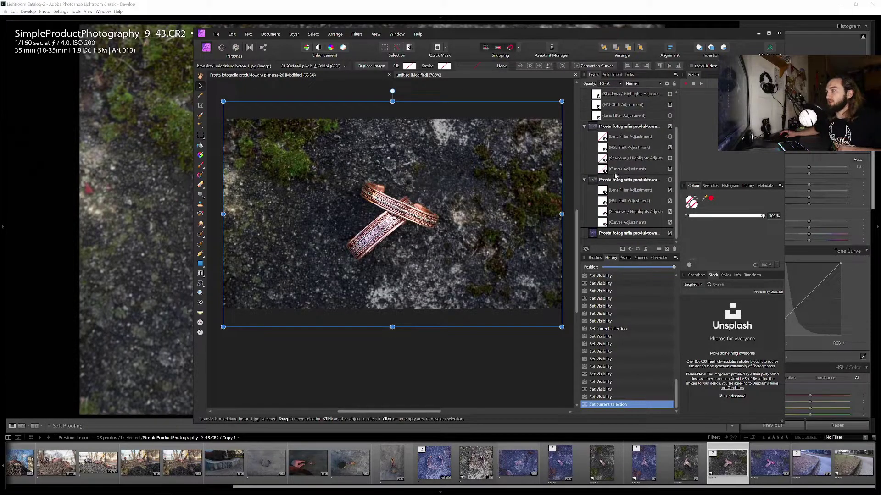
left_click(669, 234)
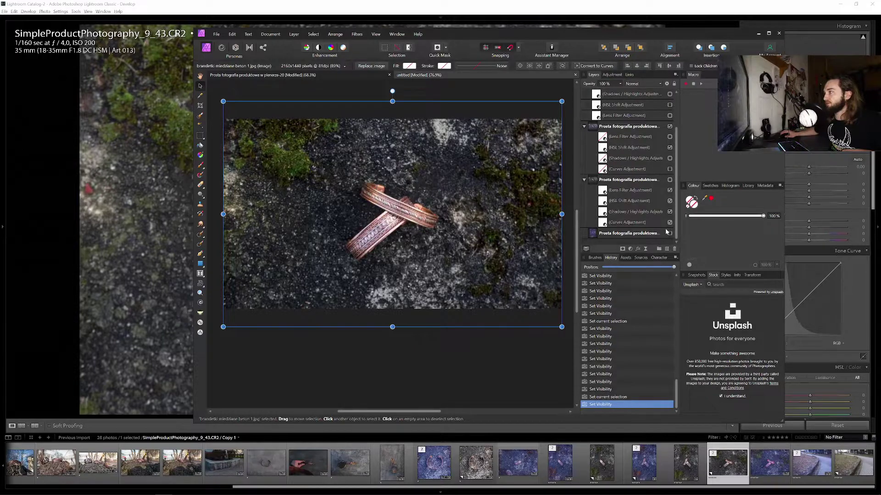
scroll(672, 184, "up", 2)
left_click(669, 190)
left_click(670, 169)
left_click(670, 104)
left_click(670, 115)
- Turn off the adjustments of the layer just above the bottom one, and show the bottom single-bracelet layer
scroll(646, 208, "down", 2)
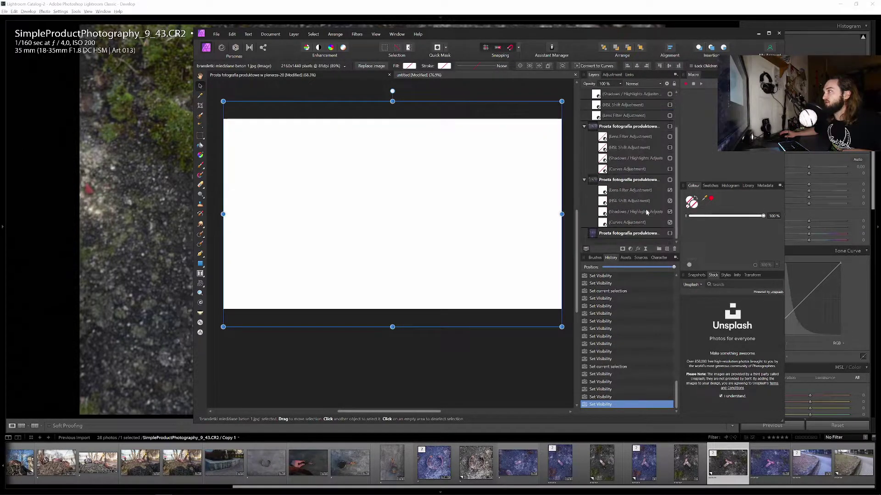
left_click(670, 200)
left_click(670, 211)
left_click(669, 221)
left_click(670, 234)
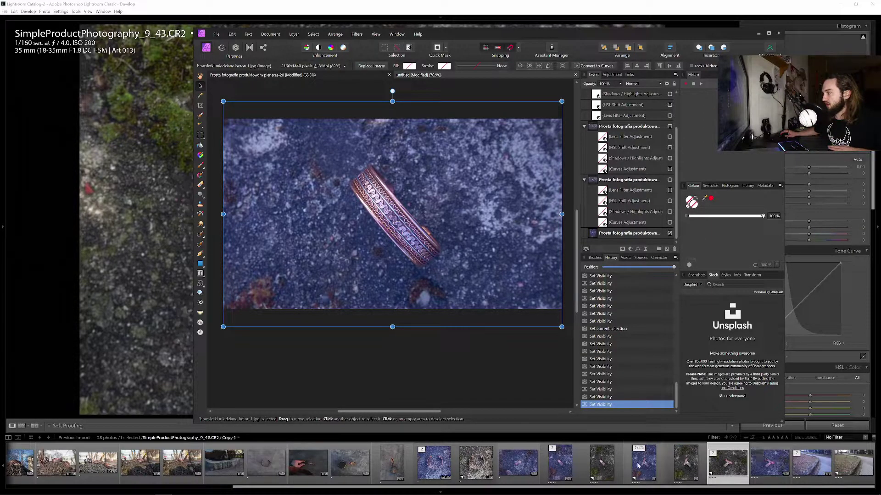
- Compare the edited single-bracelet photo in Lightroom with its imported version in Affinity Photo
left_click(598, 467)
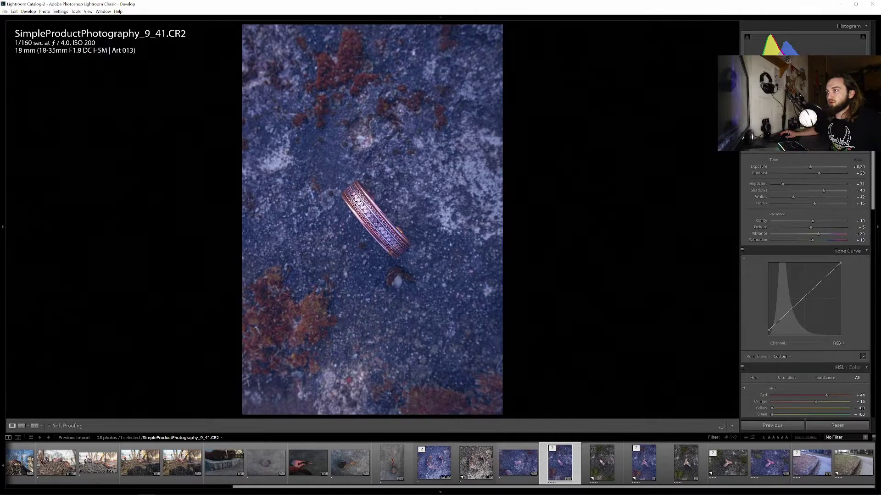
key("alt+Tab")
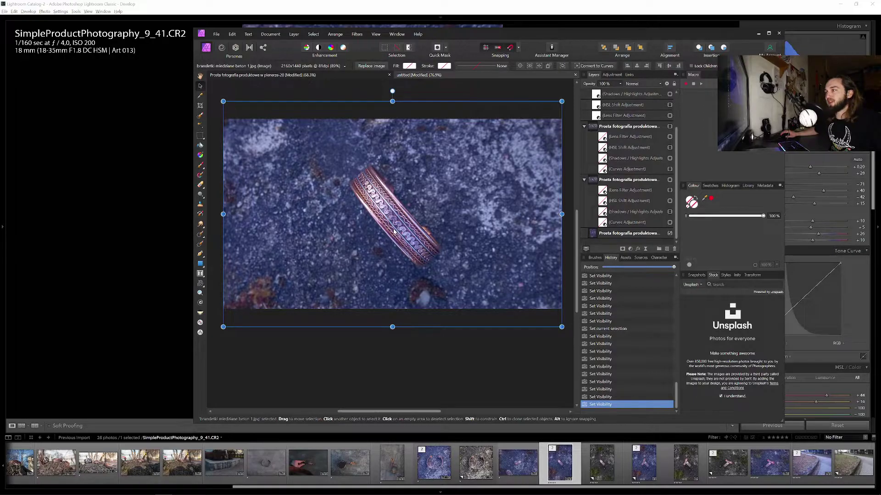
key("alt+Tab")
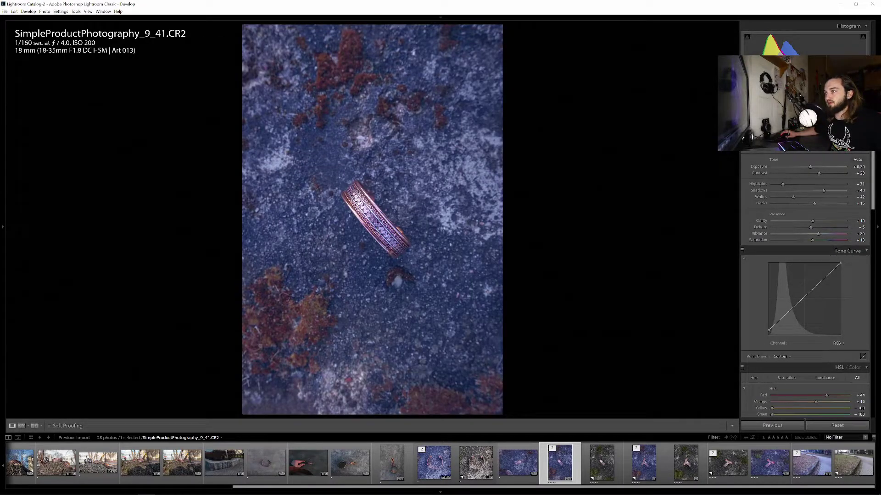
key("alt+Tab")
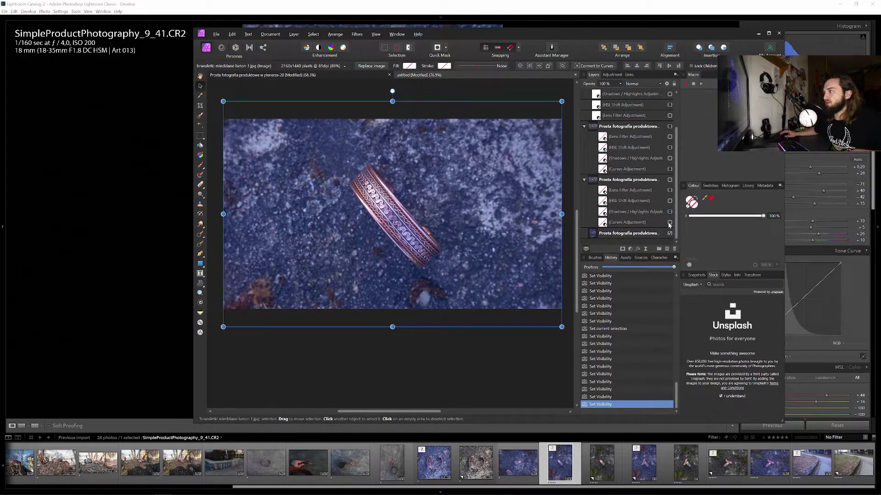
- Preview the retouched single-bracelet layer with its Lens Filter, HSL Shift, Shadows / Highlights and Curves adjustments, and hide the layer to compare
left_click(670, 179)
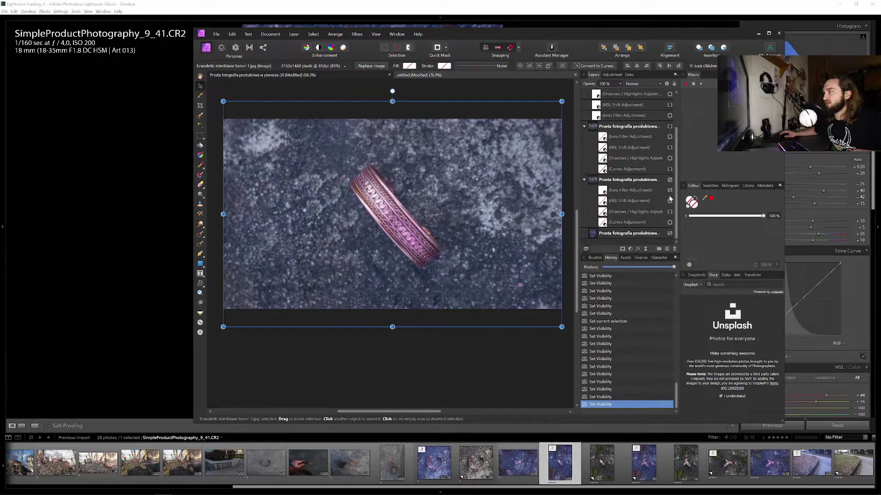
left_click(669, 190)
left_click(670, 201)
left_click(670, 211)
left_click(669, 223)
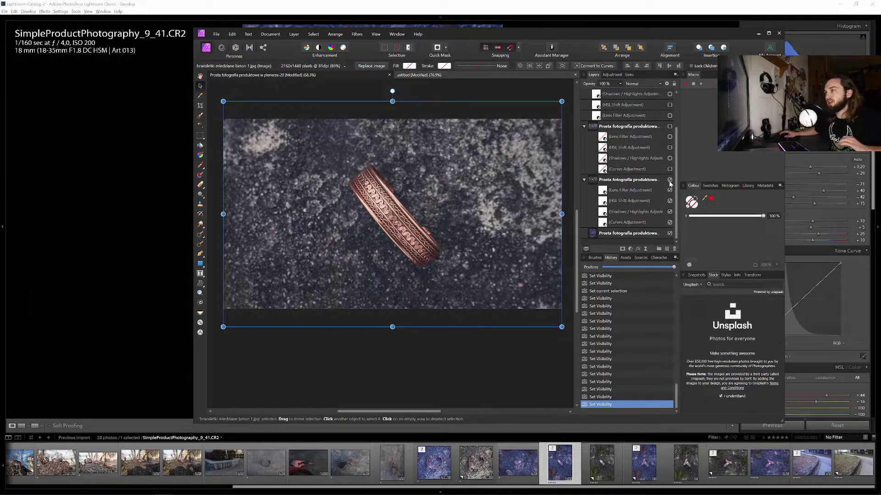
left_click(670, 180)
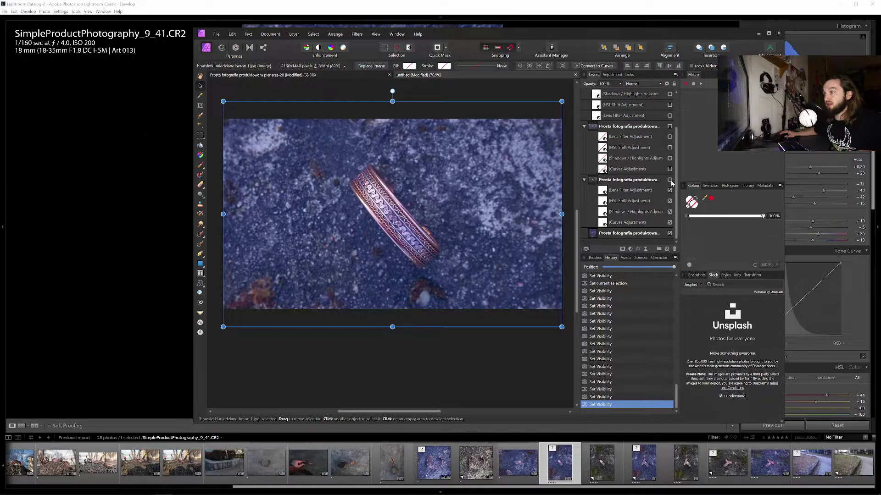
- Show the retouched single-bracelet layer and turn off all four of its adjustments
left_click(669, 180)
left_click(669, 190)
left_click(670, 201)
left_click(669, 211)
left_click(669, 223)
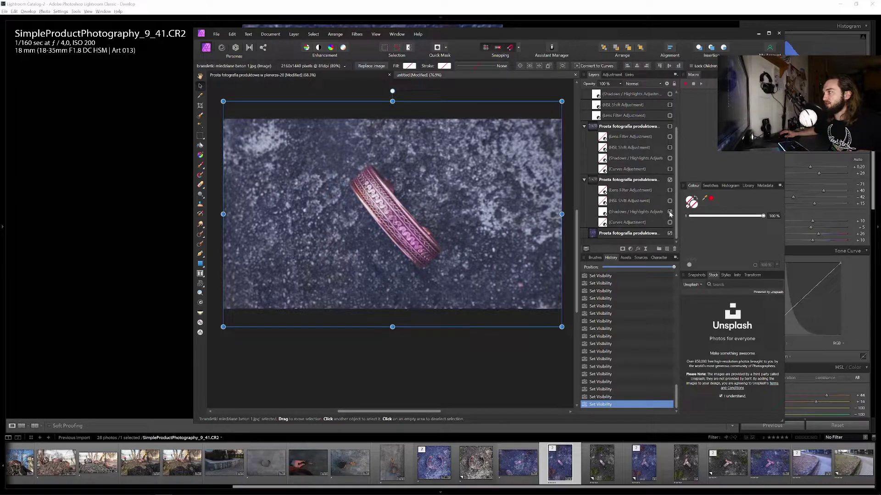
- Compare the retouched layer without adjustments against the original bottom layer, leaving the retouched layer visible
left_click(670, 180)
left_click(669, 181)
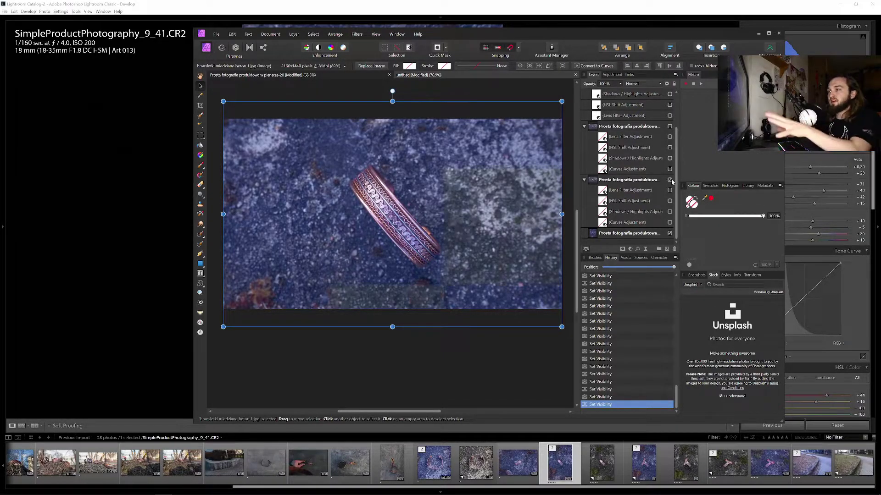
left_click(670, 180)
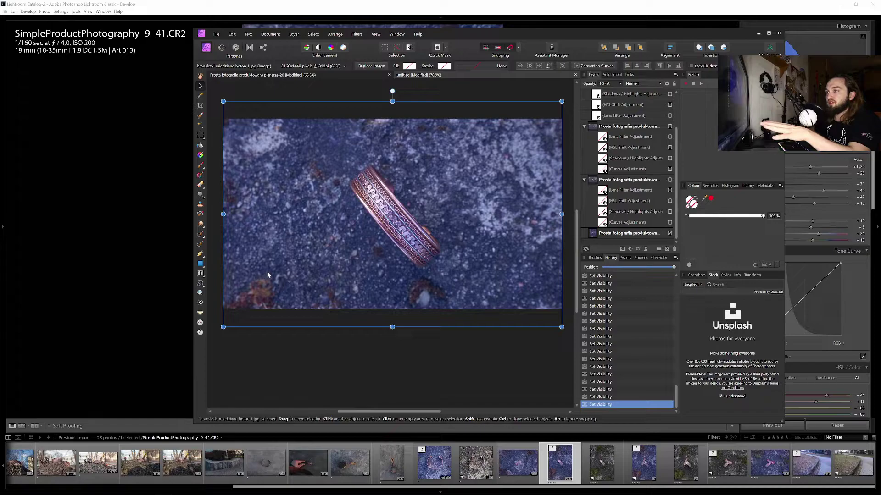
left_click(669, 180)
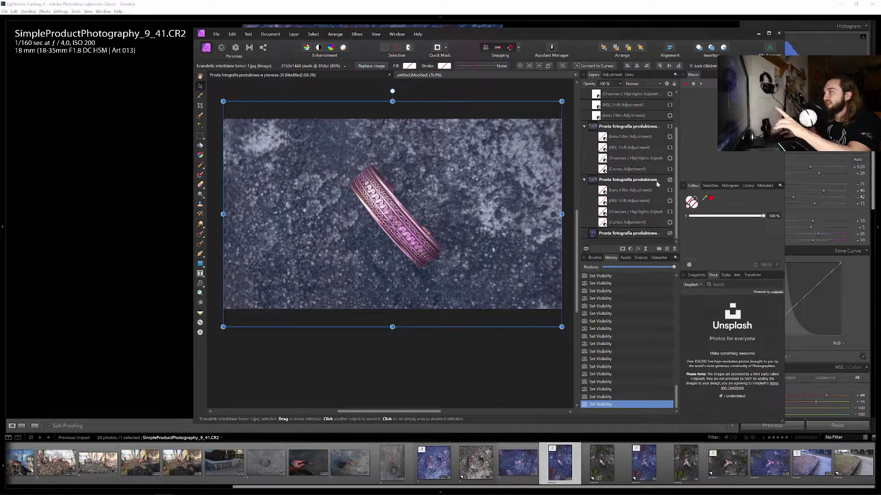
- Select the retouched layer and inspect the settings of individual colour ranges in its HSL Shift adjustment
left_click(656, 180)
left_click(671, 181)
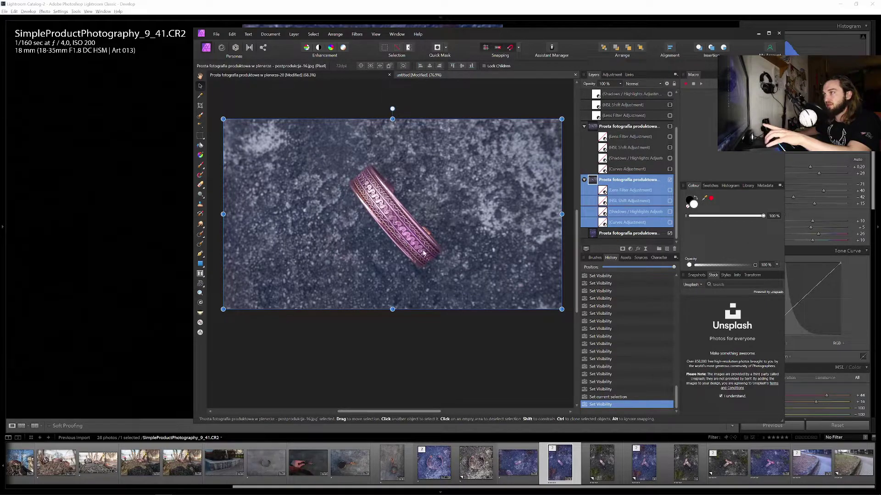
double_click(602, 201)
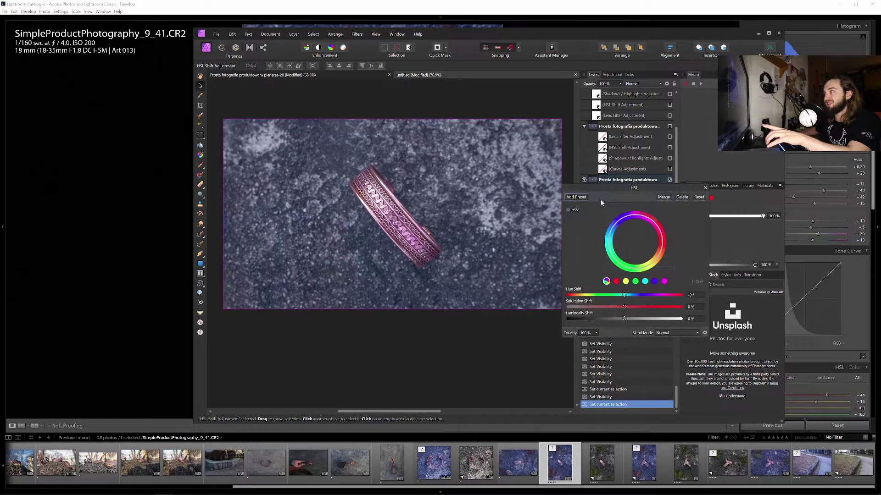
left_click(645, 282)
left_click(635, 281)
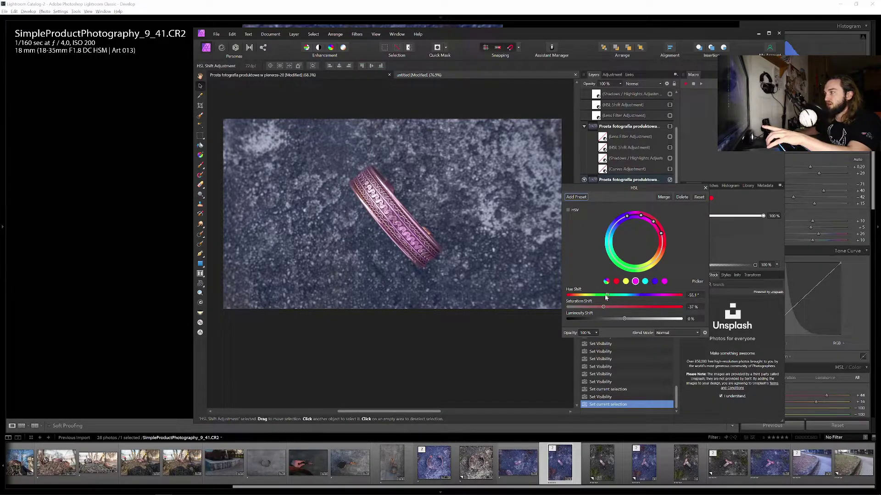
left_click(705, 188)
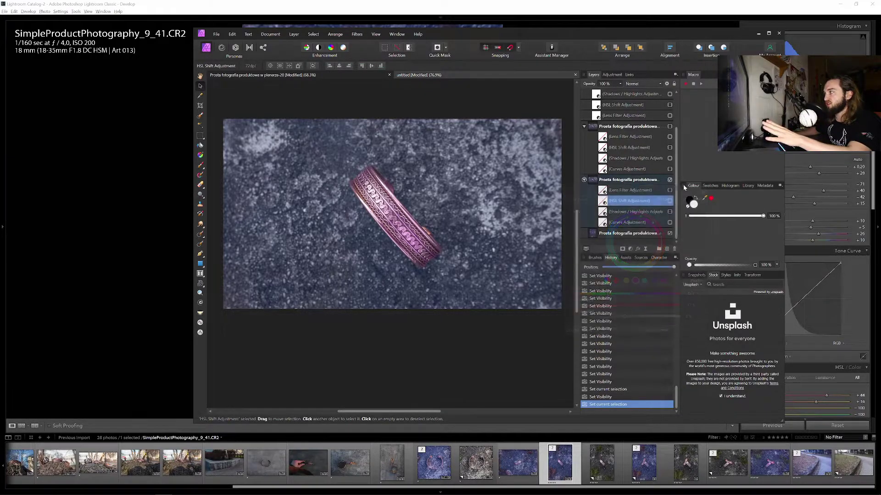
- Turn on the retouched layer's HSL Shift and Lens Filter adjustments, and inspect the Lens Filter's colour and optical density
left_click(670, 204)
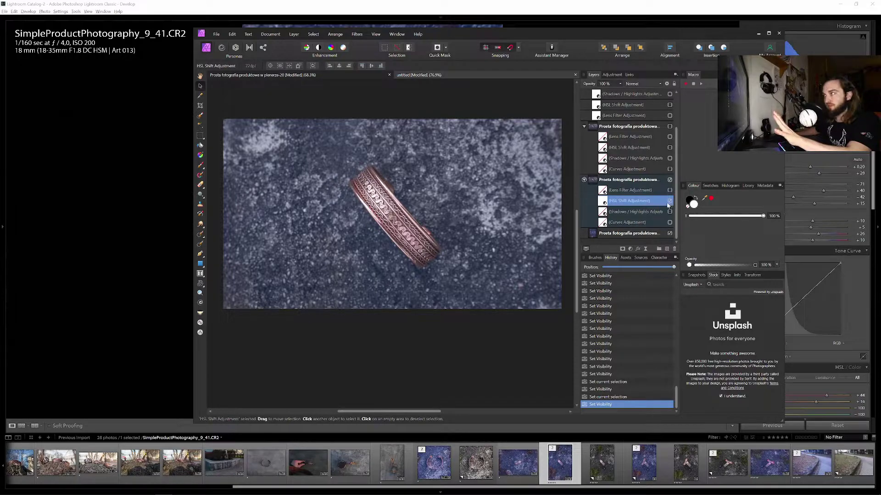
left_click(668, 193)
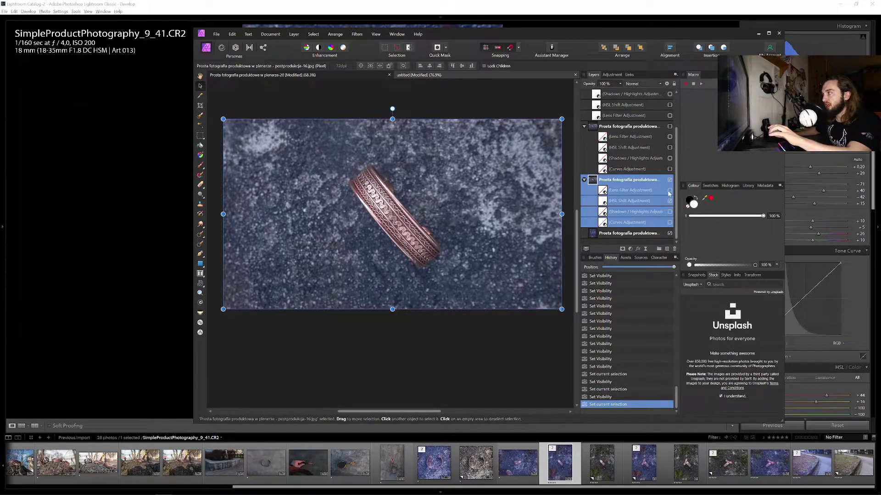
double_click(604, 193)
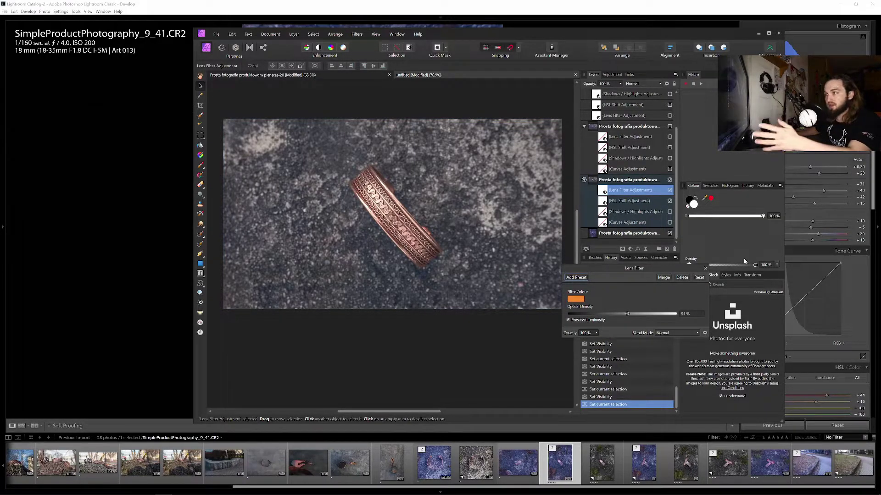
left_click(705, 269)
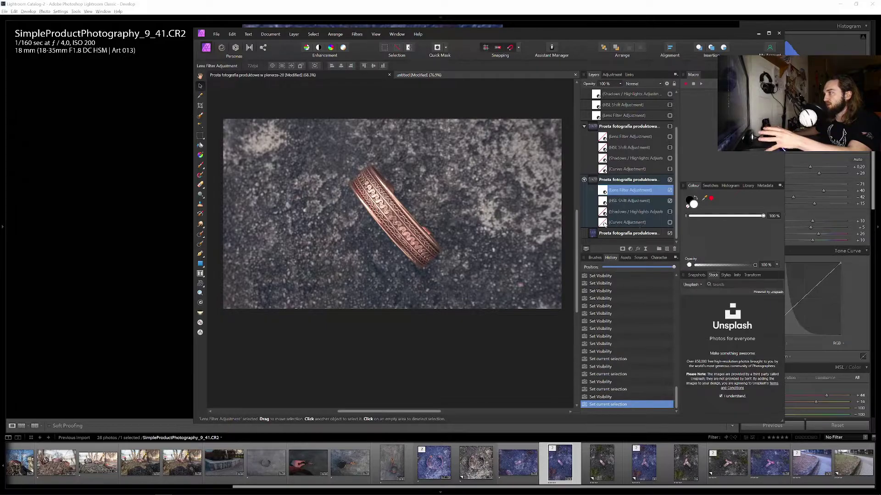
- Turn on the retouched single-bracelet layer's Curves and Shadows / Highlights adjustments, and inspect the settings of both
left_click(604, 223)
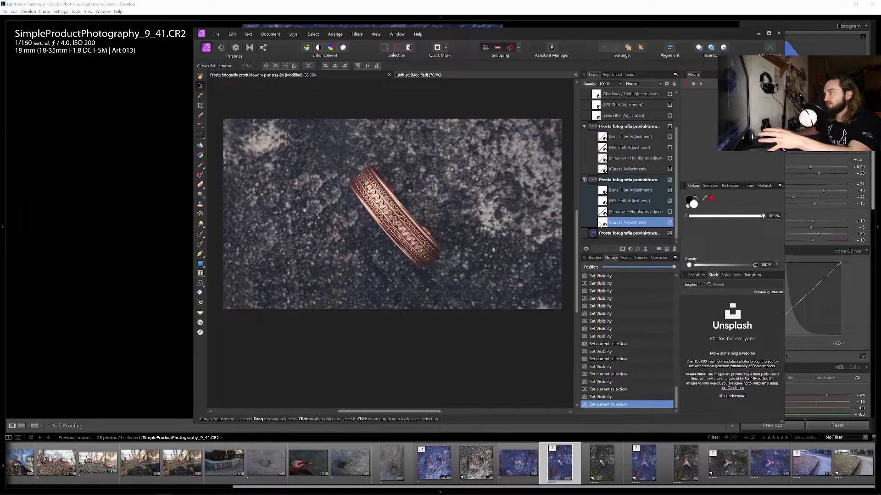
double_click(600, 223)
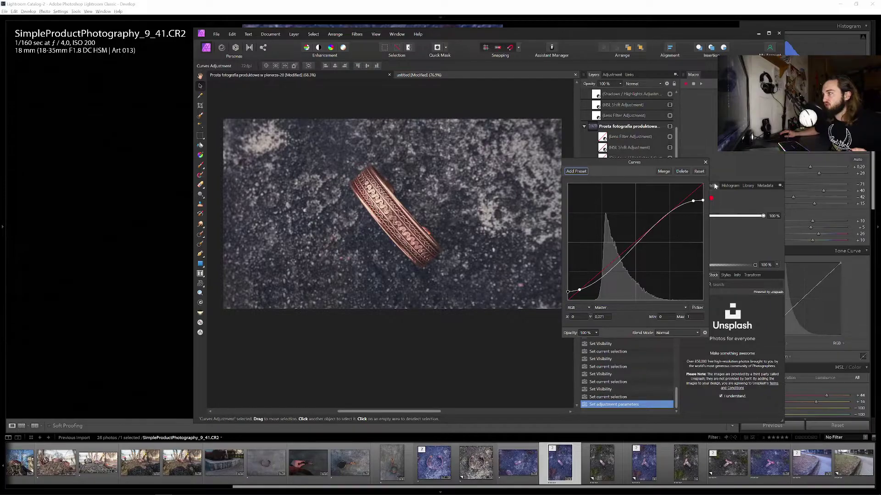
left_click(705, 162)
left_click(670, 211)
double_click(603, 213)
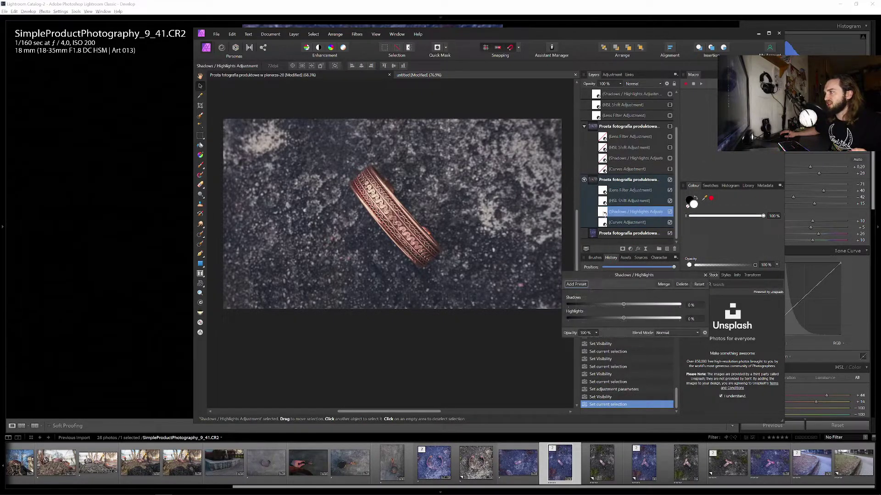
left_click(704, 275)
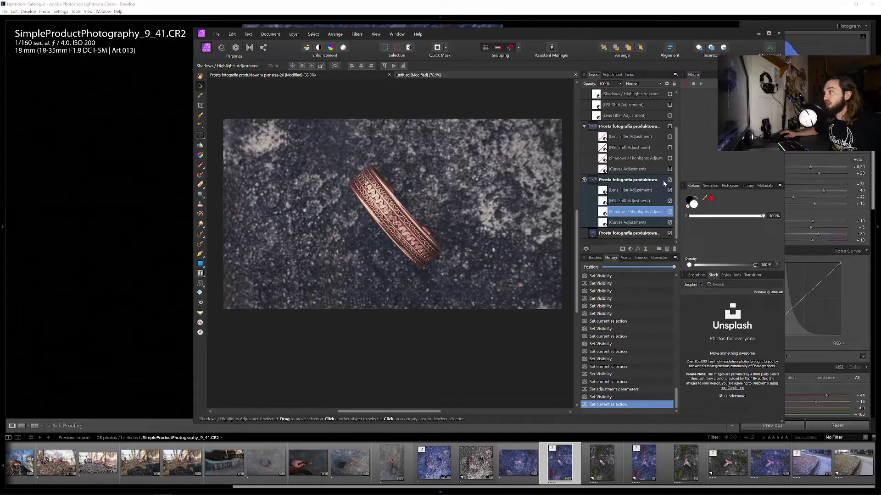
- Show the upper single-bracelet layer and turn on its Lens Filter, HSL Shift, Shadows / Highlights and Curves adjustments
scroll(648, 188, "up", 2)
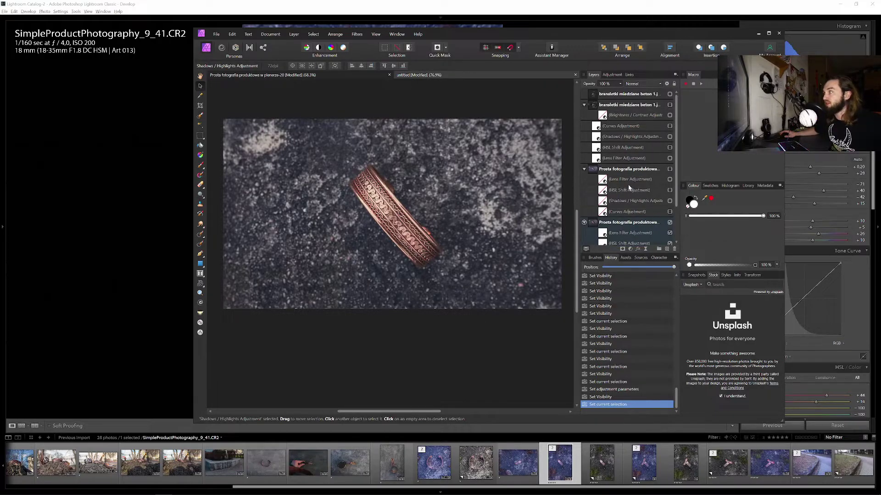
left_click(669, 169)
left_click(670, 179)
left_click(669, 190)
left_click(669, 200)
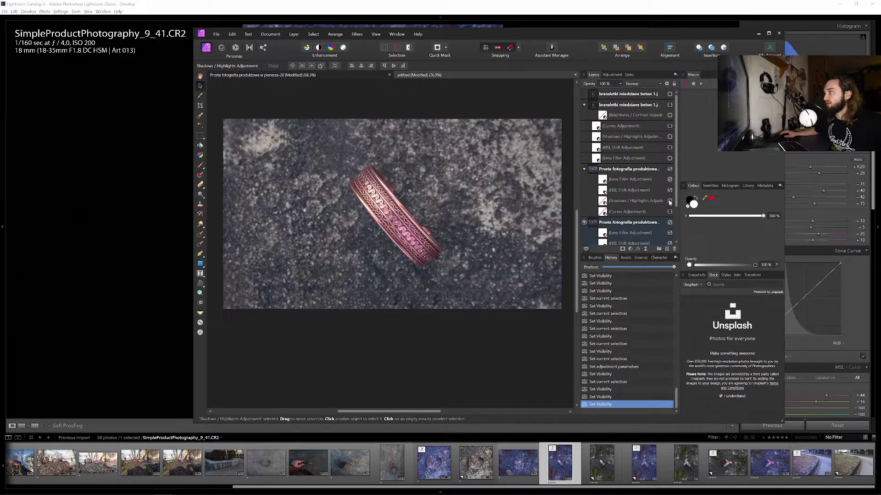
left_click(669, 211)
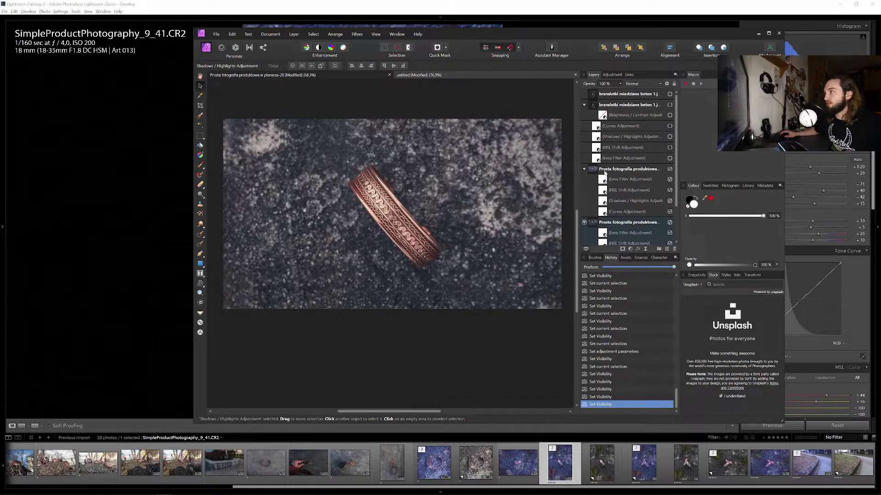
- Show the second crossed-bracelets layer, turn on its nested Brightness / Contrast adjustment and inspect its settings
left_click(599, 104)
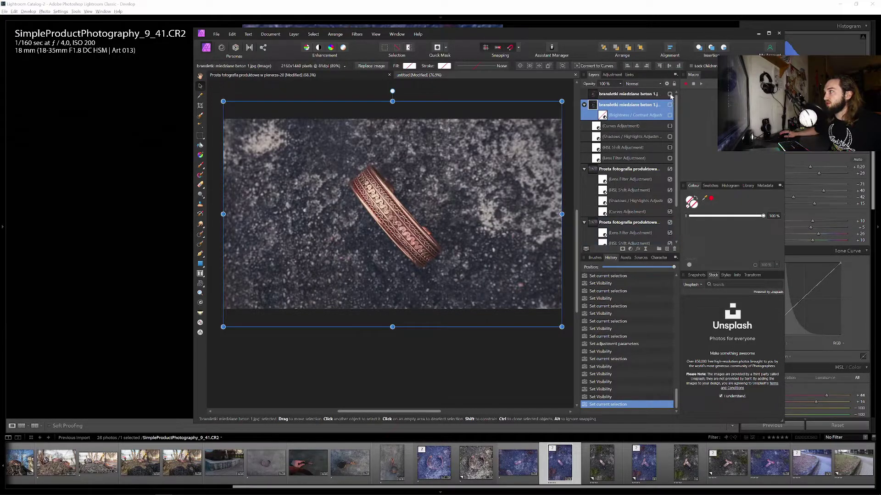
left_click(670, 94)
left_click(669, 94)
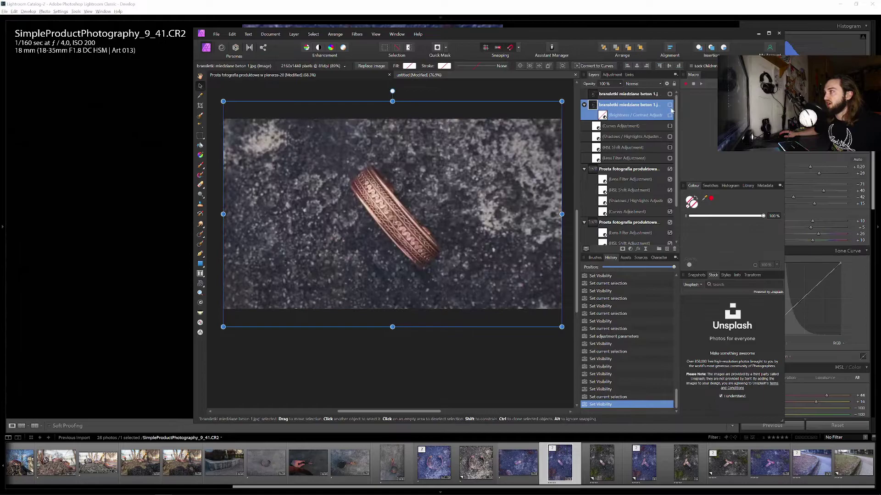
left_click(669, 104)
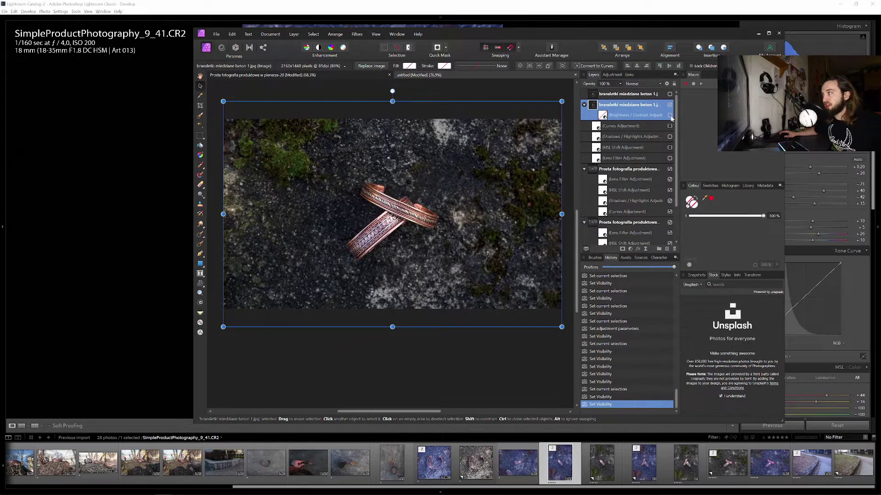
left_click(670, 115)
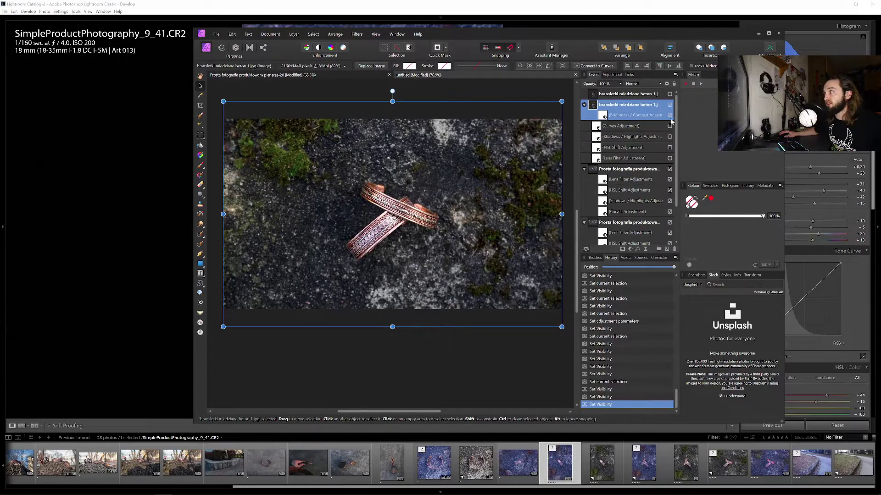
double_click(602, 115)
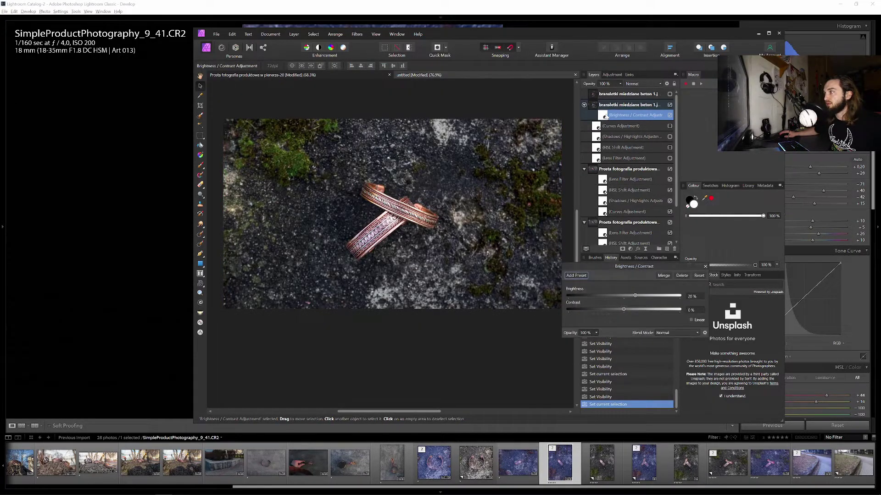
- Turn on the Curves adjustment below the crossed-bracelets layer and examine its curve with the dialog moved clear of the layer list
left_click(670, 126)
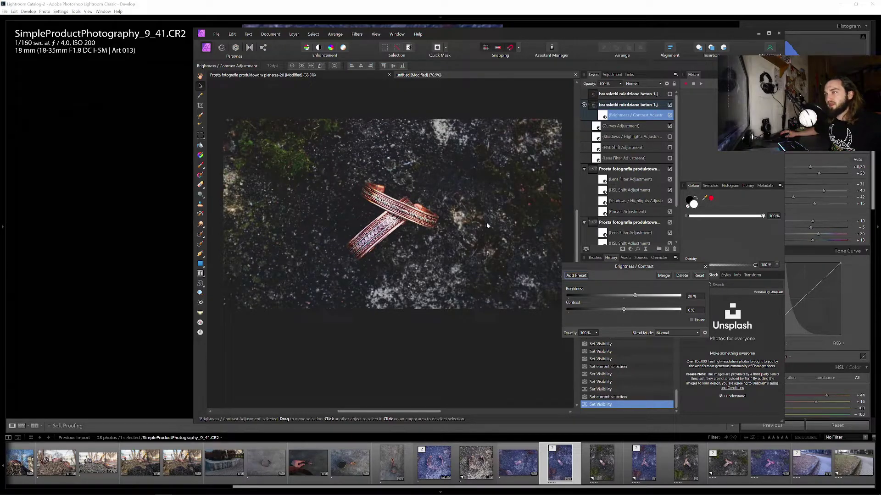
double_click(598, 125)
left_click_drag(581, 260, 581, 286)
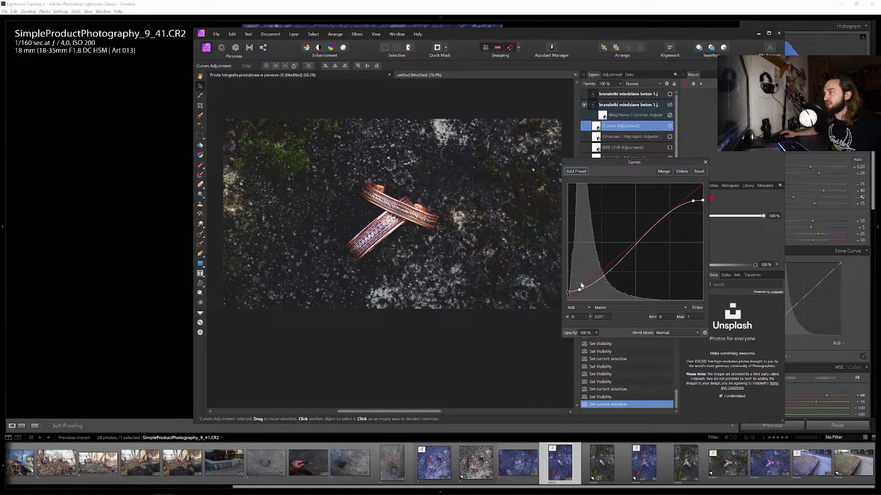
left_click_drag(634, 163, 578, 216)
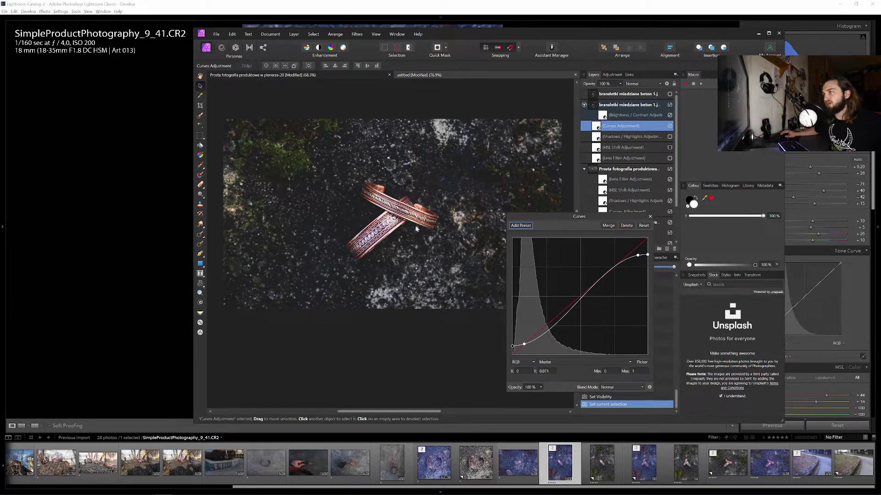
left_click(649, 217)
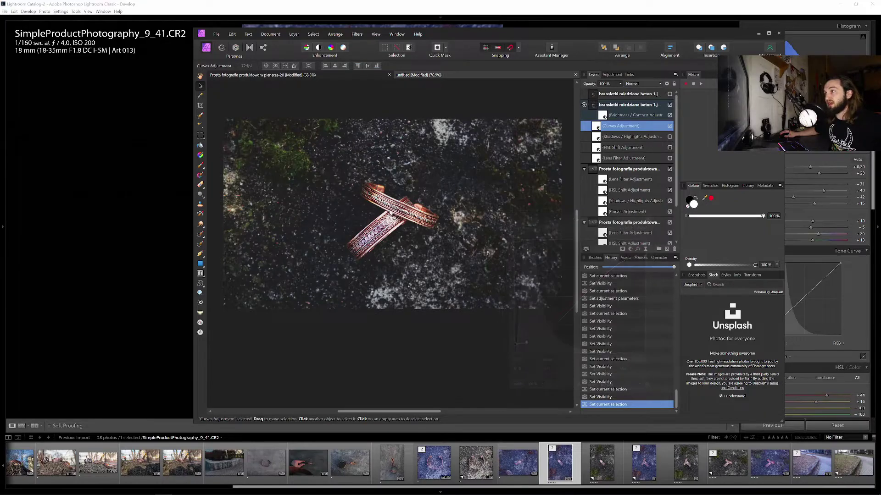
- Turn on the Shadows / Highlights adjustment for the crossed-bracelets photo and set its shadows to about 51%
double_click(596, 138)
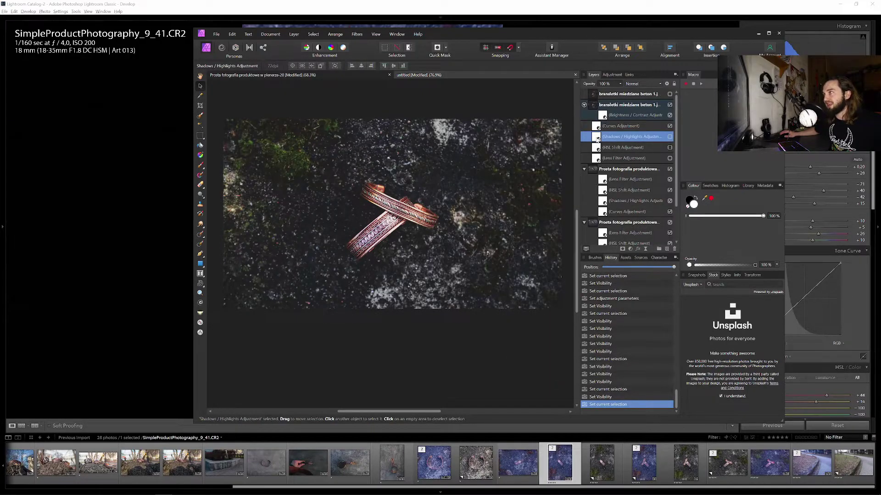
left_click_drag(576, 358, 587, 361)
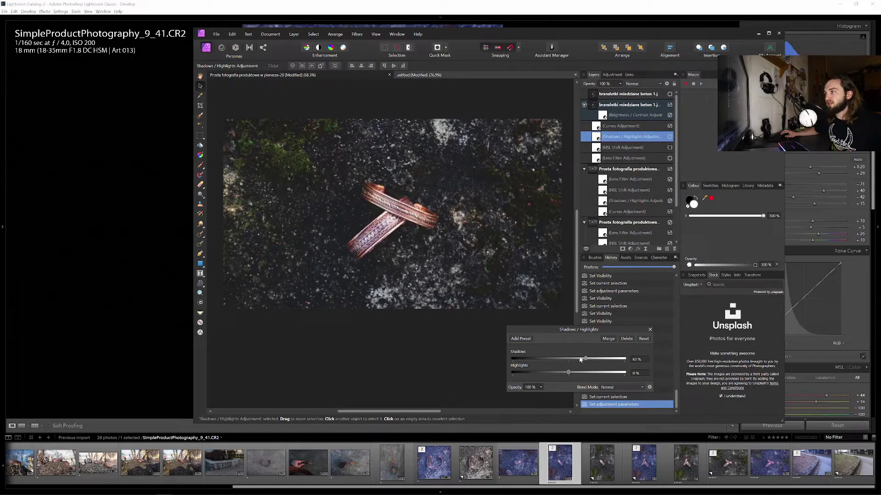
left_click(670, 137)
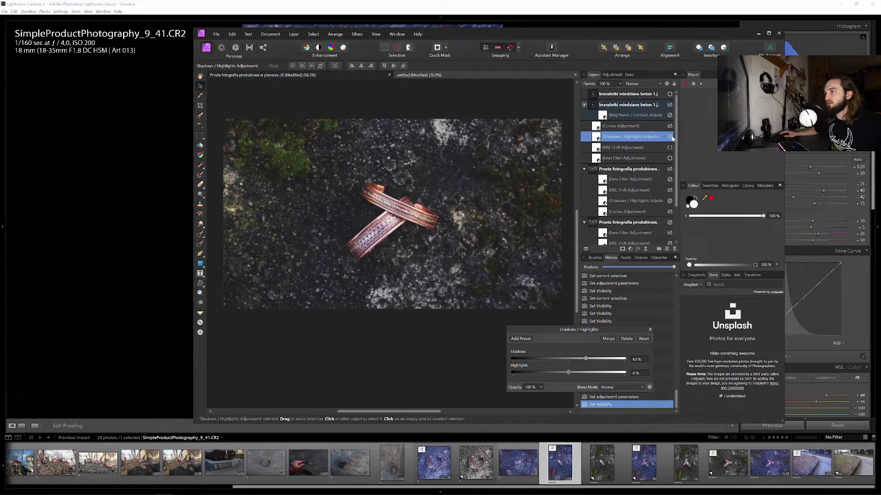
left_click_drag(586, 360, 574, 360)
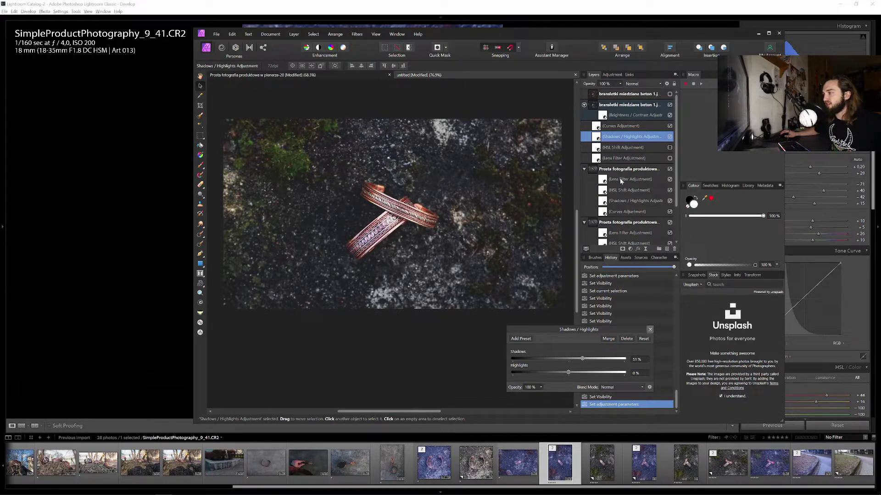
left_click(650, 330)
- Turn on the crossed-bracelets photo's HSL Shift adjustment, inspect its magenta range and compare the image with and without it
left_click(597, 148)
double_click(597, 148)
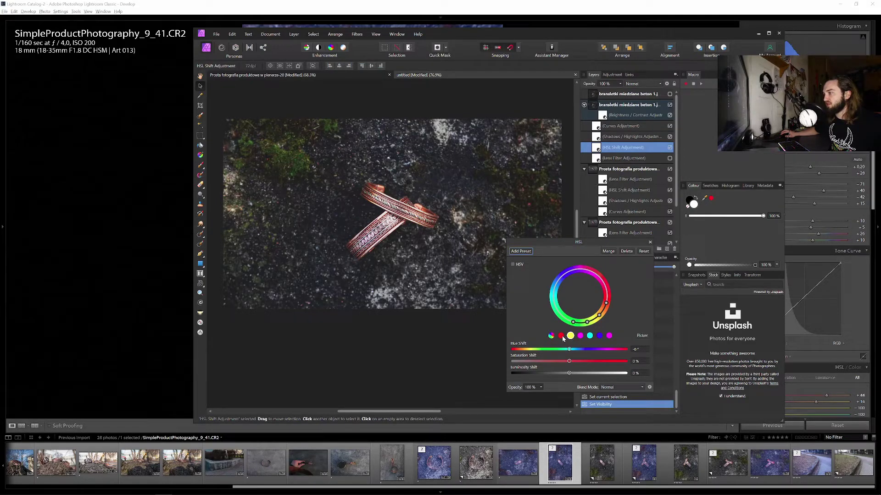
left_click(580, 335)
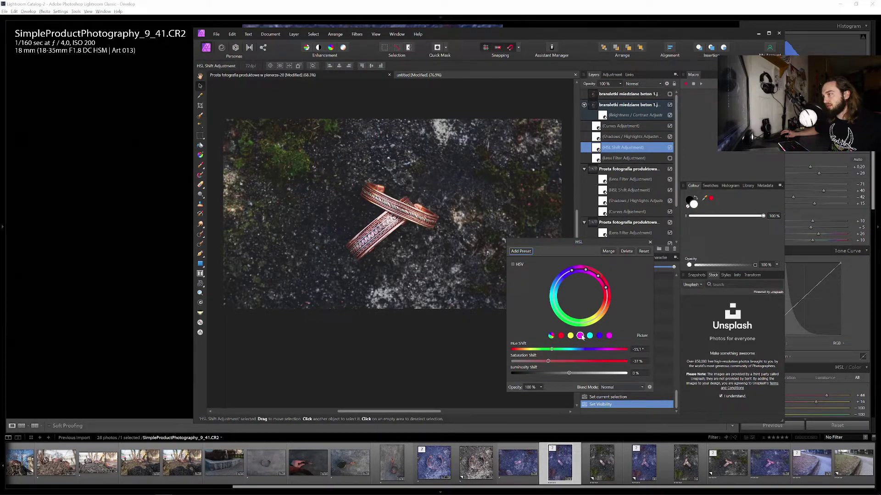
left_click(669, 148)
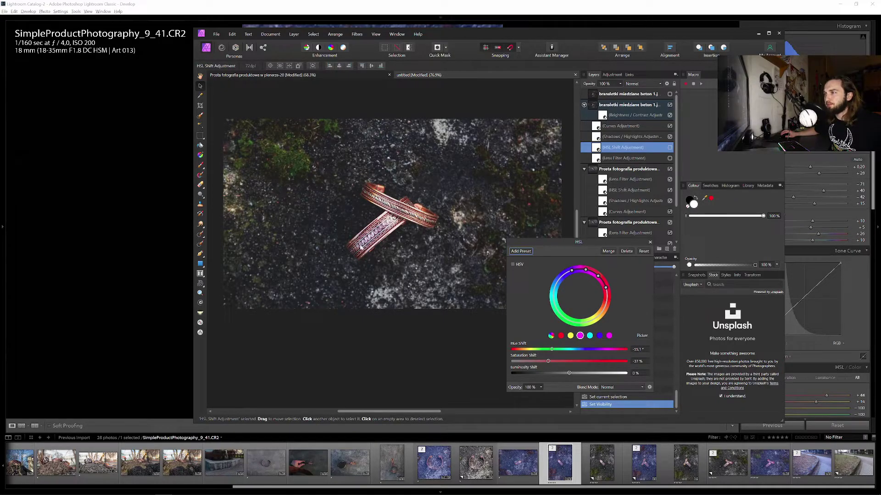
left_click(669, 148)
- Turn on the crossed-bracelets photo's Lens Filter adjustment, inspect its settings, and show the topmost bracelets layer
left_click(669, 158)
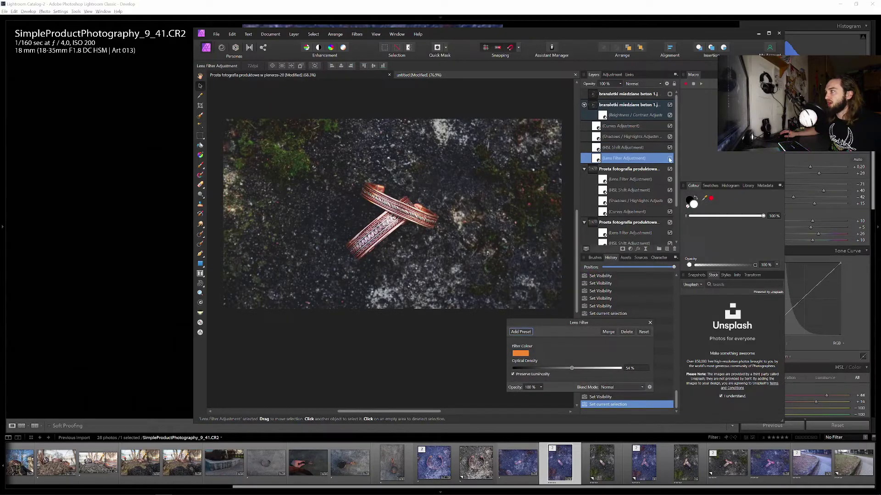
left_click(670, 159)
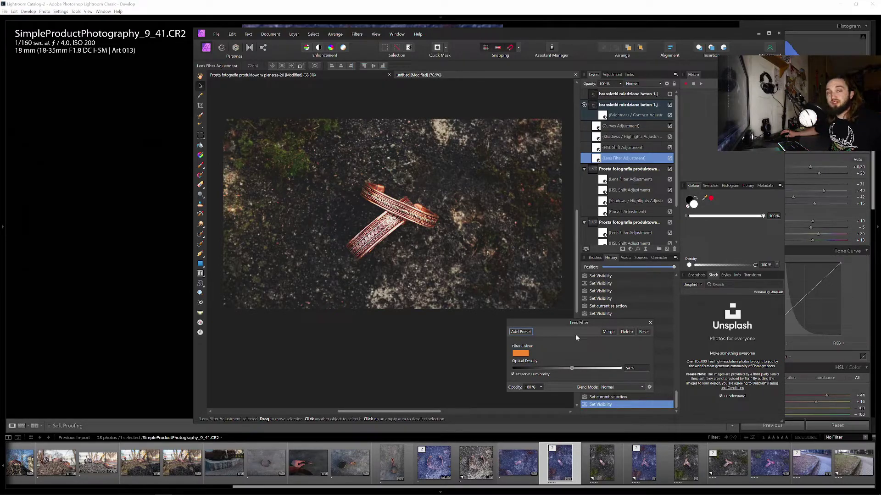
left_click(669, 94)
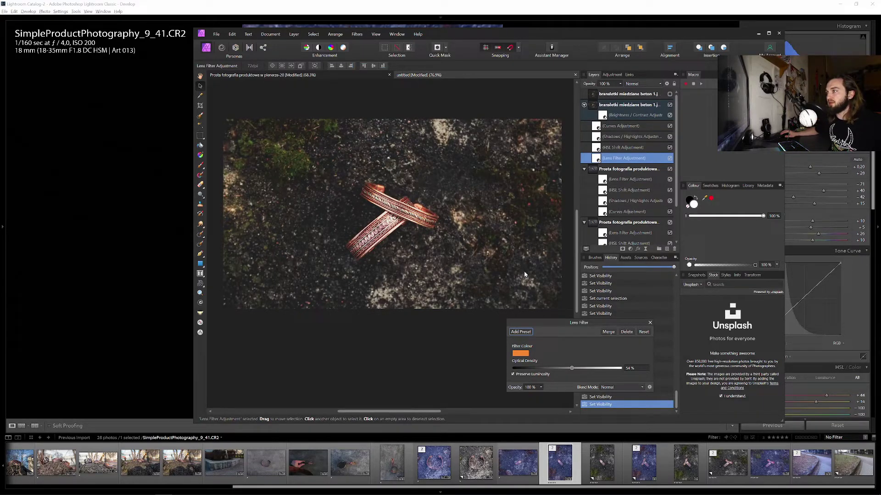
left_click(670, 94)
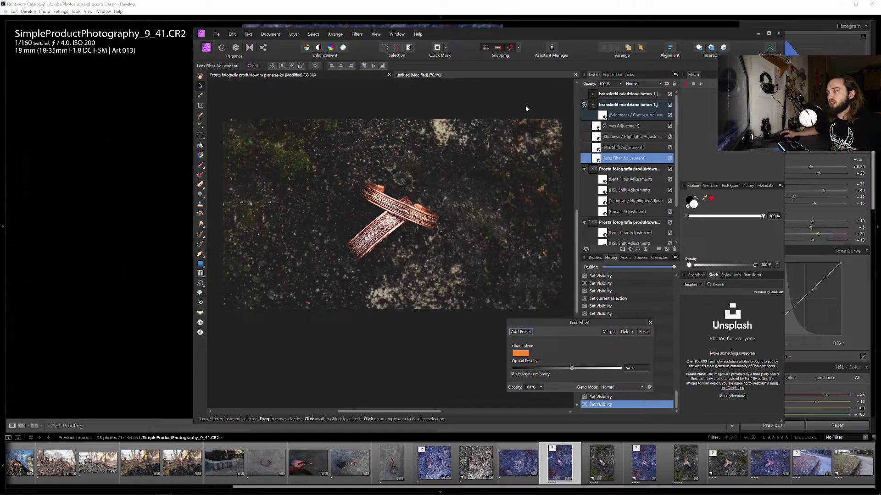